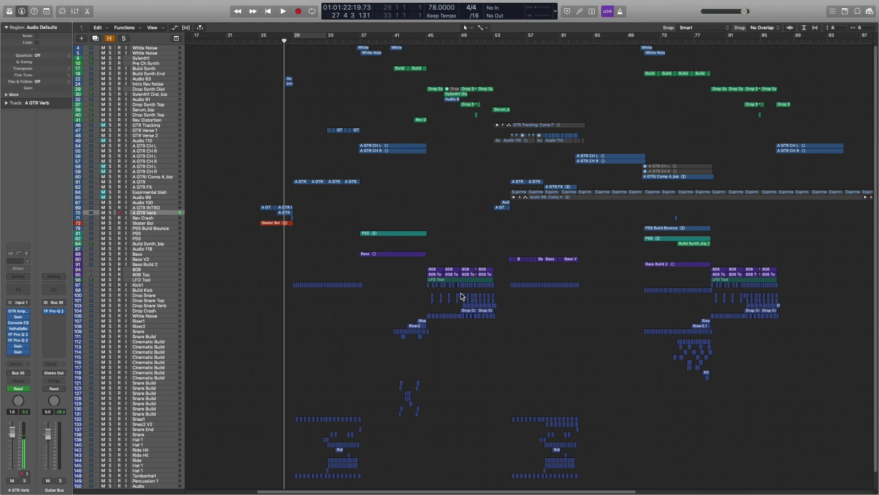
Step: Set the cycle range to the first two A GTR regions, bars 29 to 33, and solo the A GTR track
{"action": "key", "text": "super+u"}
{"action": "left_click_drag", "start_coordinate": [269, 166], "coordinate": [387, 220]}
{"action": "left_click_drag", "start_coordinate": [310, 146], "coordinate": [395, 210]}
{"action": "left_click_drag", "start_coordinate": [334, 131], "coordinate": [500, 209]}
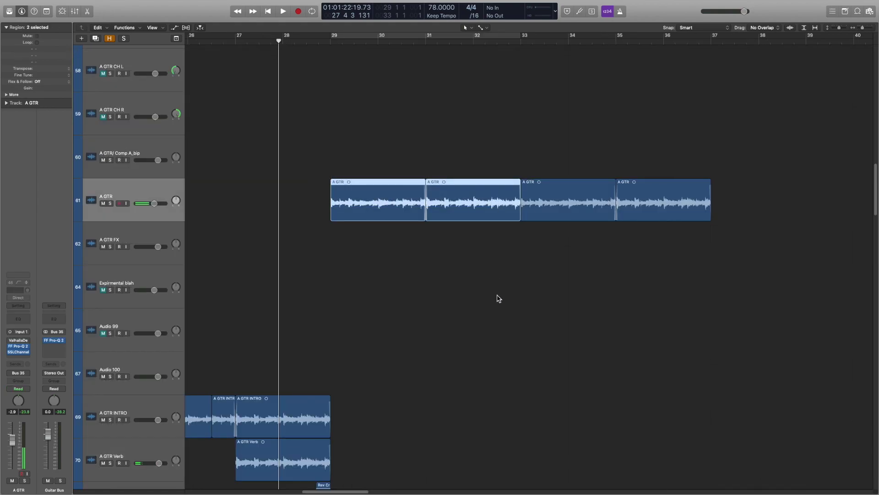
{"action": "key", "text": "super+u"}
{"action": "key", "text": "ctrl+s"}
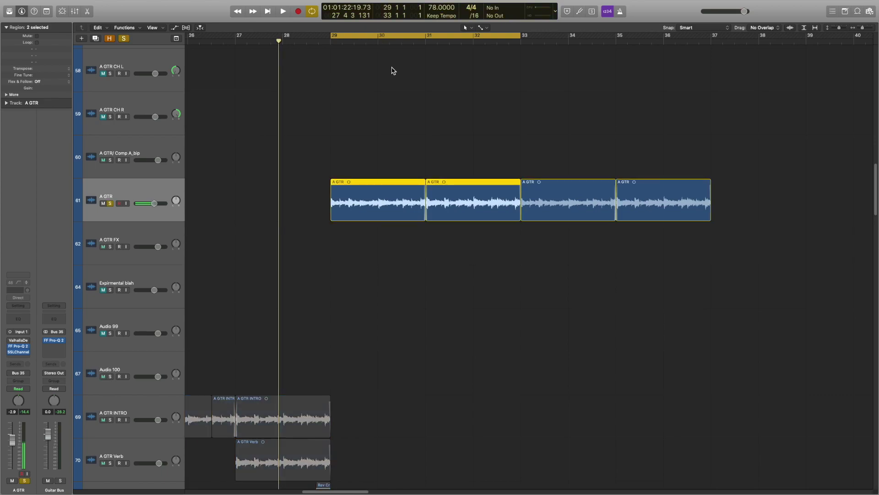
Step: Clear the A GTR track's solo and set the cycle range to the A GTR CH L region, bars 37 to 45
{"action": "scroll", "coordinate": [395, 72], "scroll_direction": "right", "scroll_amount": 4}
{"action": "left_click", "coordinate": [435, 114]}
{"action": "key", "text": "z"}
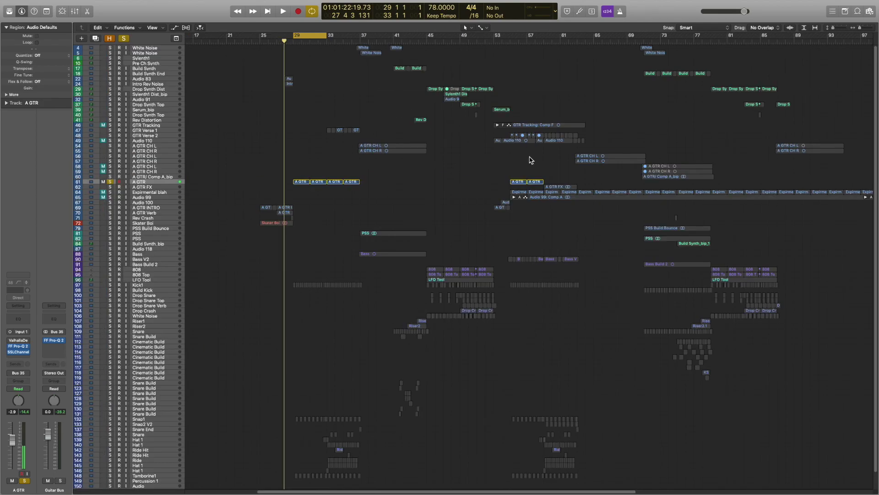
{"action": "key", "text": "s"}
{"action": "left_click", "coordinate": [403, 146]}
{"action": "key", "text": "u"}
{"action": "left_click", "coordinate": [450, 172]}
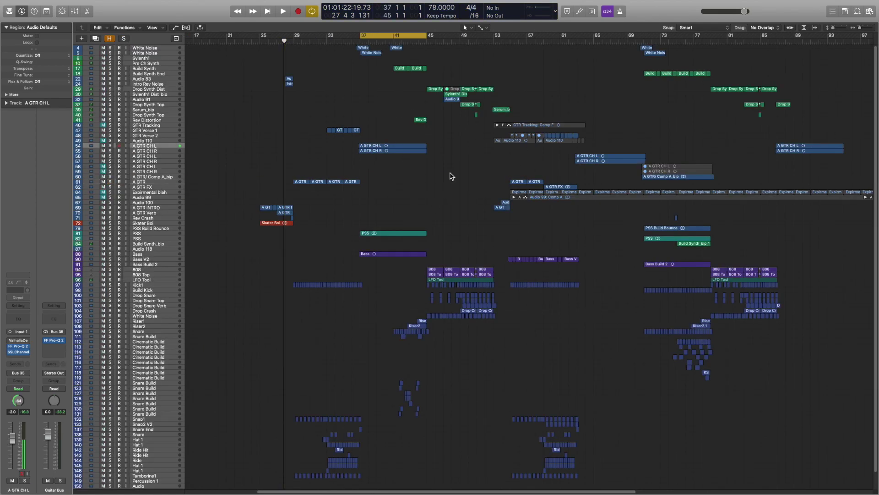
Step: Select the paired A GTR CH L and R regions before bar 45 and set the cycle range to their full length
{"action": "left_click_drag", "start_coordinate": [361, 39], "coordinate": [406, 52]}
{"action": "left_click_drag", "start_coordinate": [372, 129], "coordinate": [389, 158]}
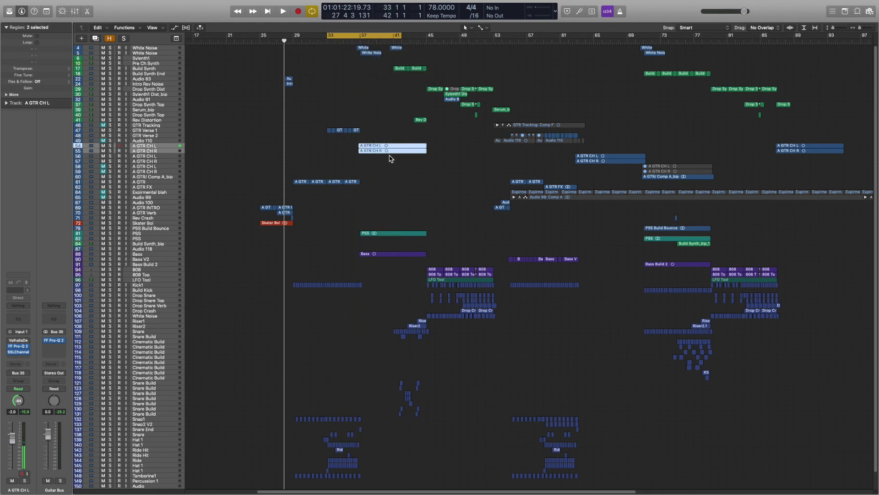
{"action": "key", "text": "super+u"}
{"action": "left_click", "coordinate": [393, 181]}
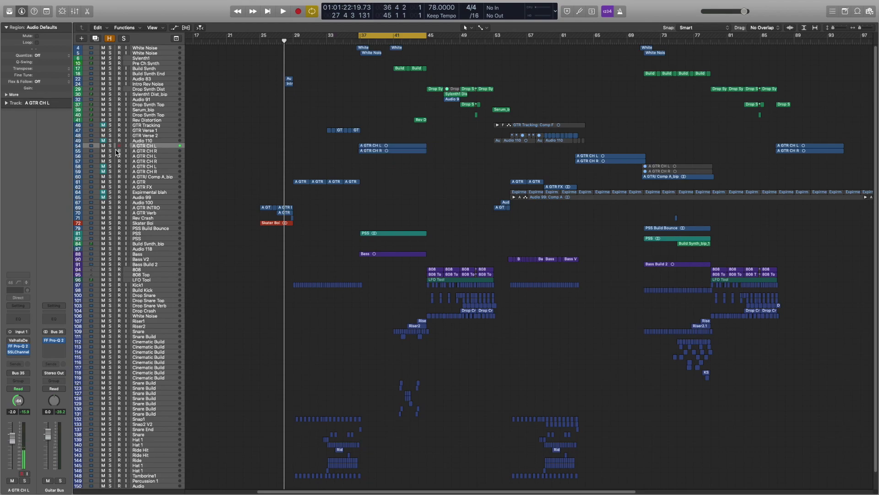
Step: Solo the A GTR CH L and A GTR CH R tracks and audition the cycled section, stopping playback and clearing the solos
{"action": "left_click_drag", "start_coordinate": [110, 146], "coordinate": [110, 151]}
{"action": "key", "text": "space"}
{"action": "left_click_drag", "start_coordinate": [352, 132], "coordinate": [403, 177], "text": "ctrl+alt"}
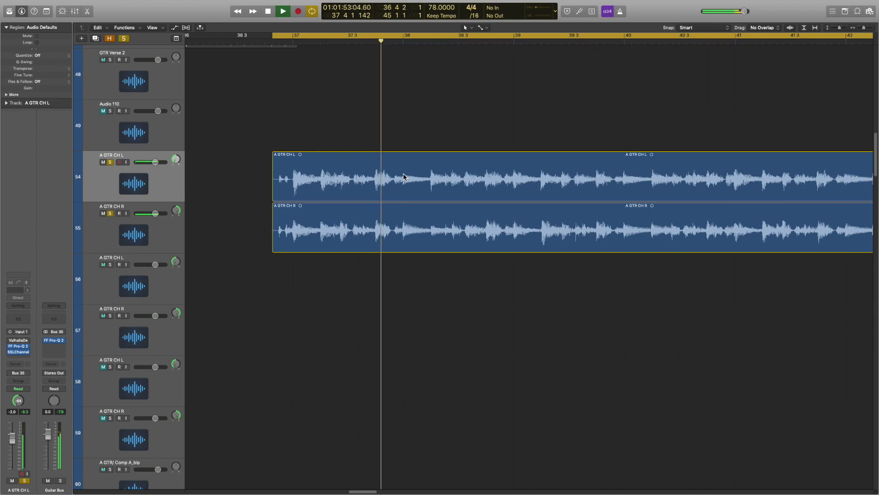
{"action": "key", "text": "z"}
{"action": "key", "text": "space"}
{"action": "left_click", "coordinate": [407, 200]}
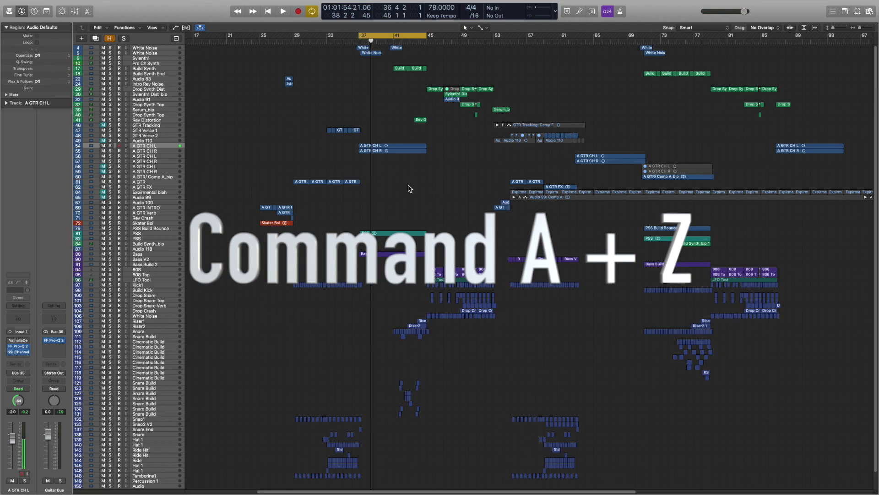
Step: Zoom in on the start of the A GTR CH L and R regions near bar 37 and switch cycle mode off
{"action": "key", "text": "z"}
{"action": "left_click_drag", "start_coordinate": [315, 163], "coordinate": [408, 243]}
{"action": "scroll", "coordinate": [446, 233], "scroll_direction": "left", "scroll_amount": 3}
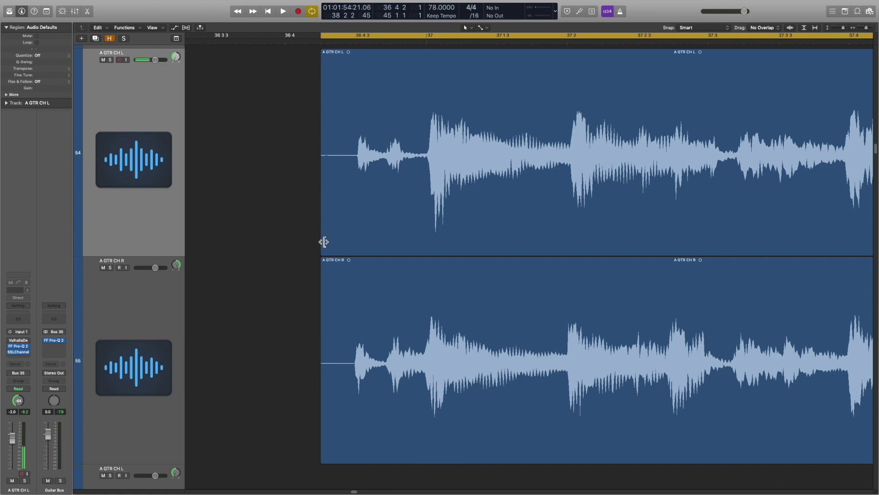
{"action": "key", "text": "c"}
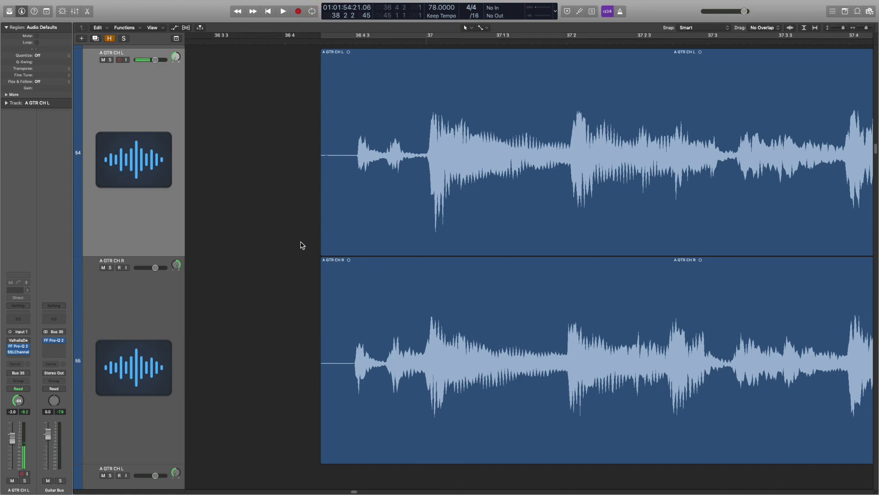
Step: Adjust the vertical and horizontal zoom of the tracks area around the A GTR CH L and R regions
{"action": "key", "text": "super+Up"}
{"action": "key", "text": "super+Up"}
{"action": "key", "text": "super+Up"}
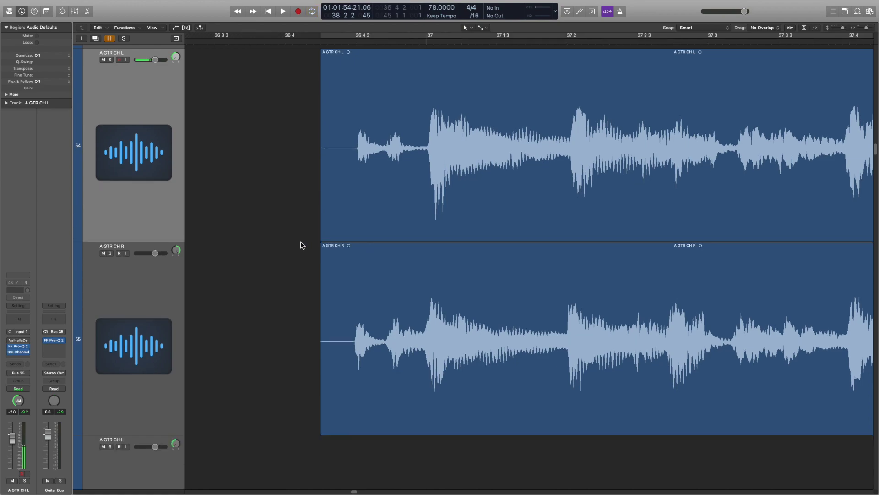
{"action": "key", "text": "super+Left"}
{"action": "key", "text": "super+Up"}
{"action": "key", "text": "super+Up"}
{"action": "key", "text": "super+Up"}
{"action": "key", "text": "super+Up"}
{"action": "key", "text": "super+Up"}
{"action": "key", "text": "super+Left"}
{"action": "key", "text": "super+Down"}
{"action": "key", "text": "super+Down"}
{"action": "key", "text": "super+Down"}
{"action": "scroll", "coordinate": [303, 246], "scroll_direction": "down", "scroll_amount": 5}
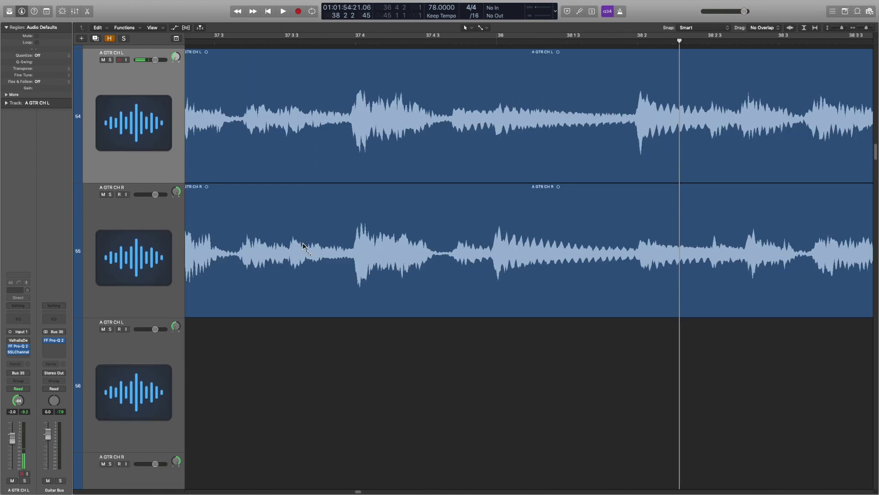
{"action": "scroll", "coordinate": [339, 249], "scroll_direction": "up", "scroll_amount": 2}
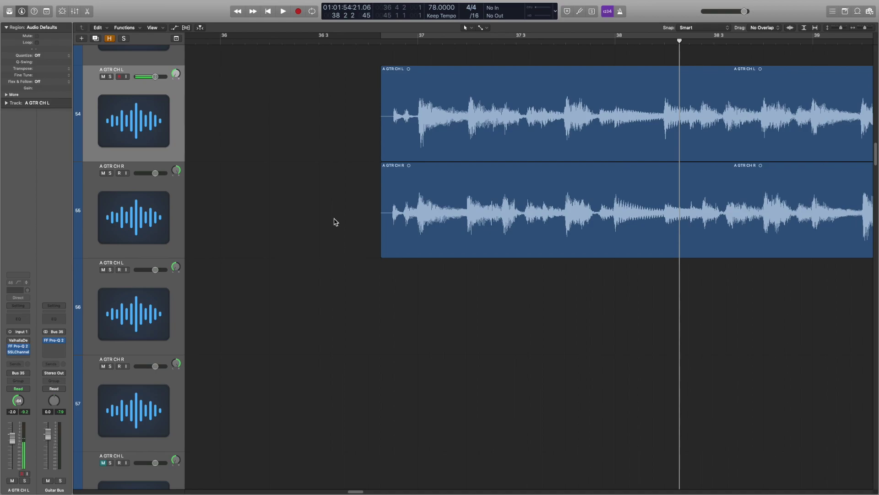
Step: Select all regions, fit the whole arrangement into view and clear the selection
{"action": "key", "text": "super+a"}
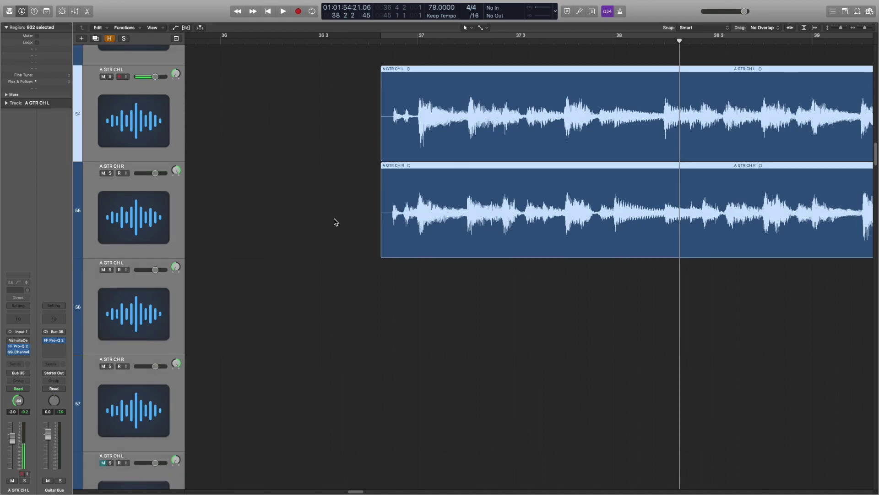
{"action": "key", "text": "z"}
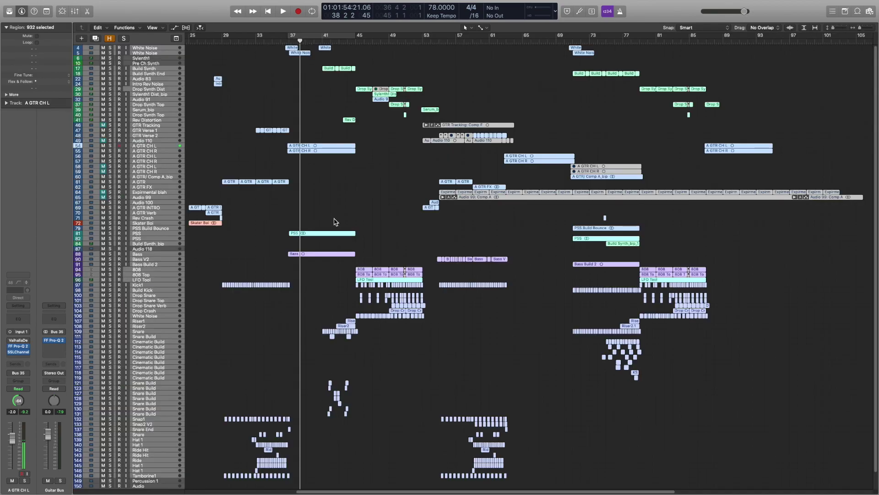
{"action": "key", "text": "shift+super+a"}
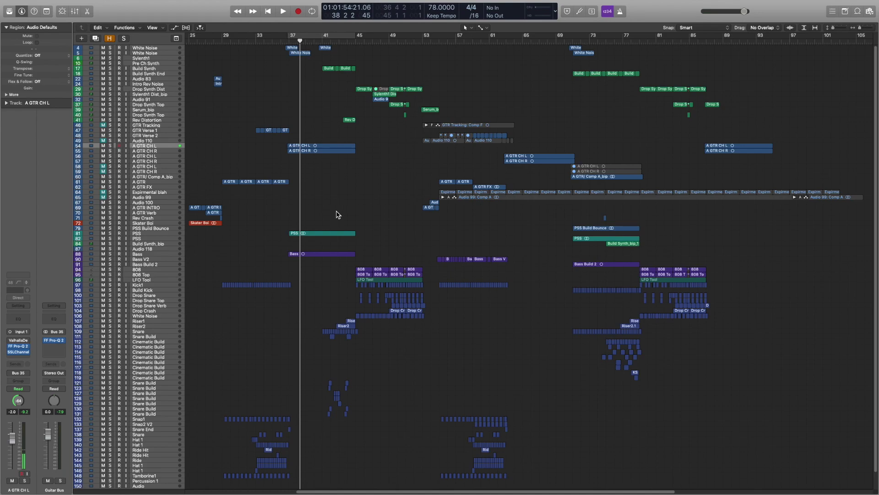
Step: Return to the close view of the A GTR CH regions and fit the entire project into view again
{"action": "key", "text": "z"}
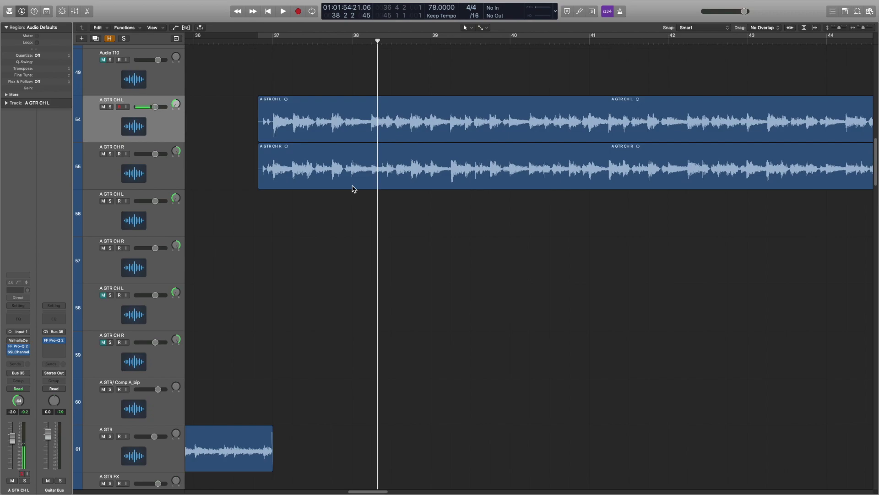
{"action": "key", "text": "super+a"}
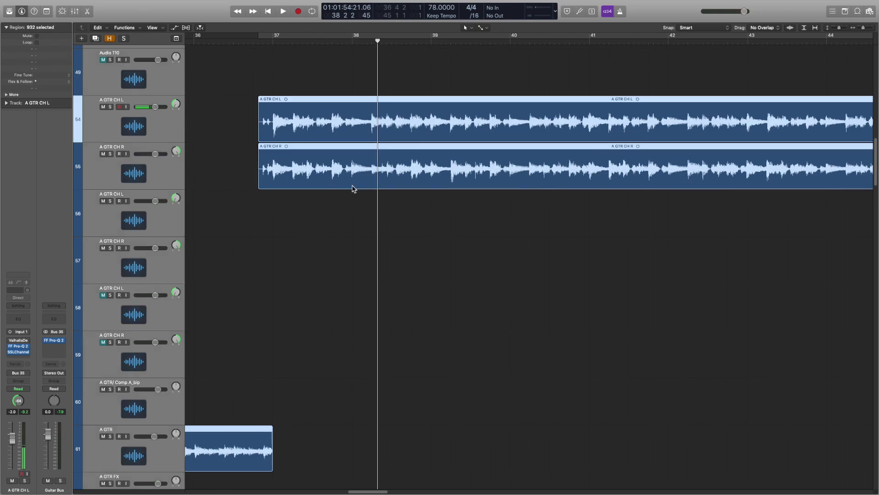
{"action": "key", "text": "z"}
{"action": "key", "text": "shift+super+a"}
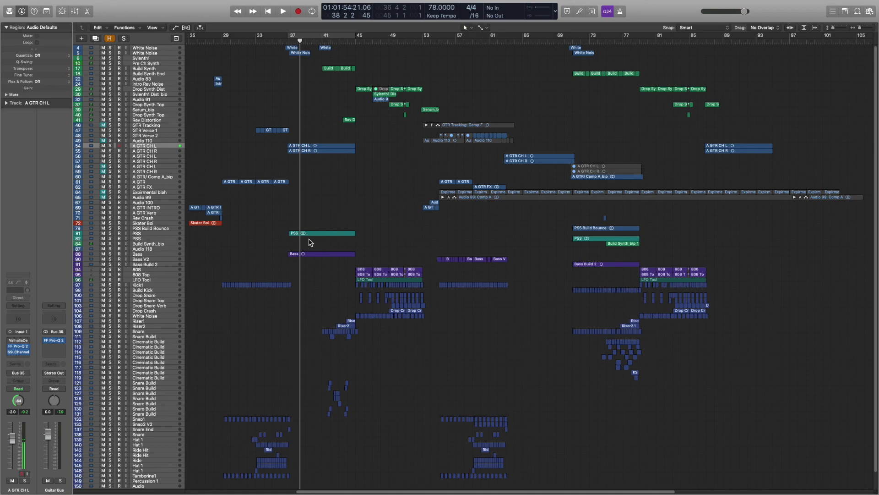
Step: Zoom in progressively on the start of the PSS region at bar 37 and return to the full arrangement view
{"action": "left_click_drag", "start_coordinate": [287, 228], "coordinate": [332, 247]}
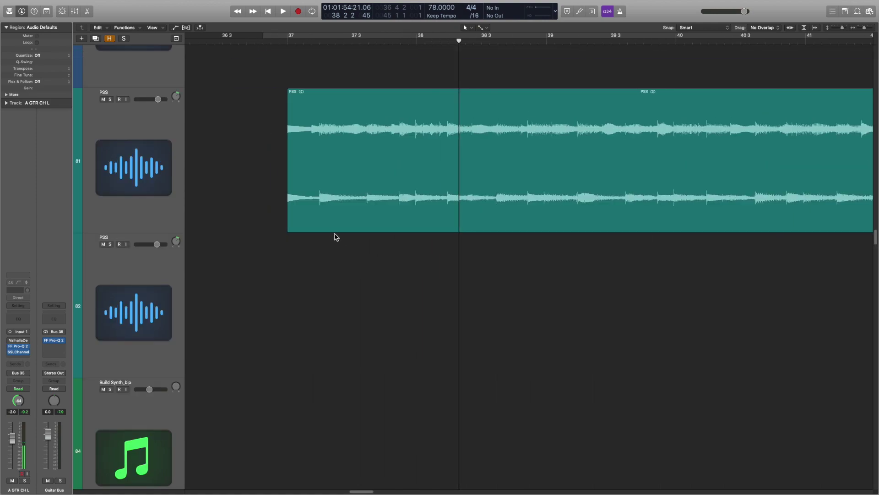
{"action": "left_click_drag", "start_coordinate": [274, 85], "coordinate": [392, 200]}
{"action": "left_click_drag", "start_coordinate": [249, 138], "coordinate": [300, 176]}
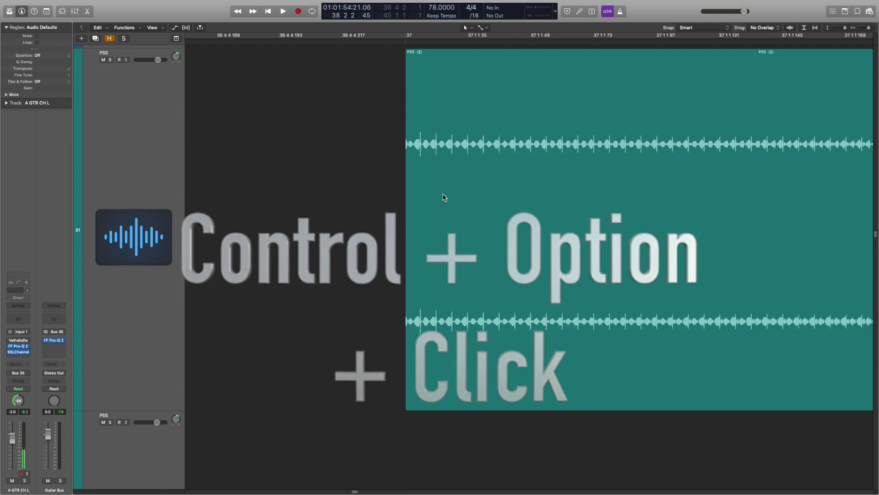
{"action": "left_click", "coordinate": [355, 184], "text": "ctrl+alt"}
{"action": "left_click", "coordinate": [355, 185], "text": "ctrl+alt"}
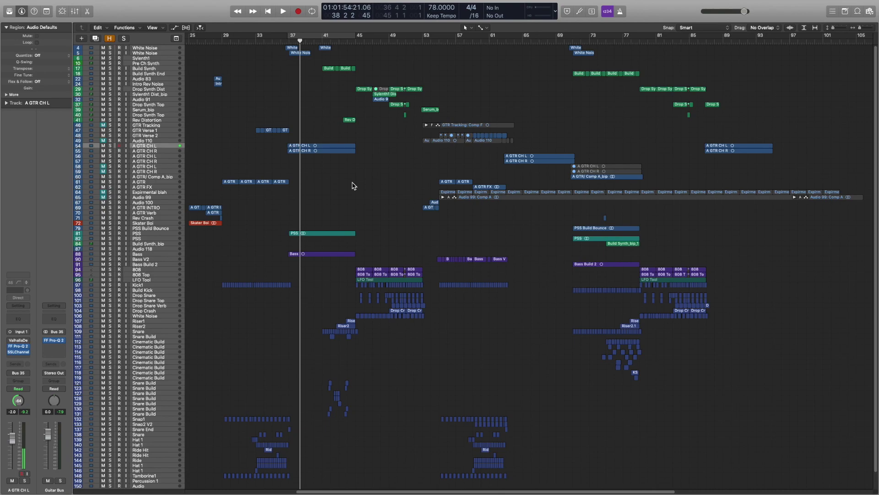
Step: Magnify the area around the PSS region once more and restore the arrangement overview
{"action": "scroll", "coordinate": [355, 186], "scroll_direction": "left", "scroll_amount": 3}
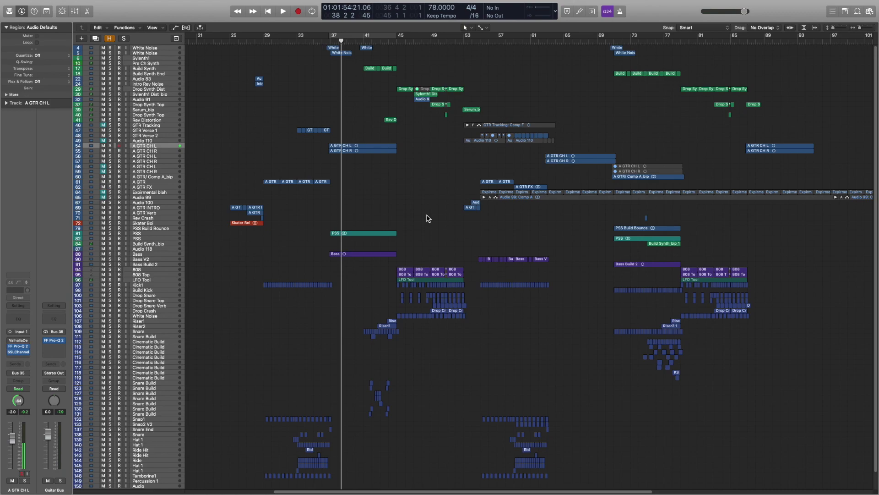
{"action": "left_click_drag", "start_coordinate": [323, 221], "coordinate": [364, 247]}
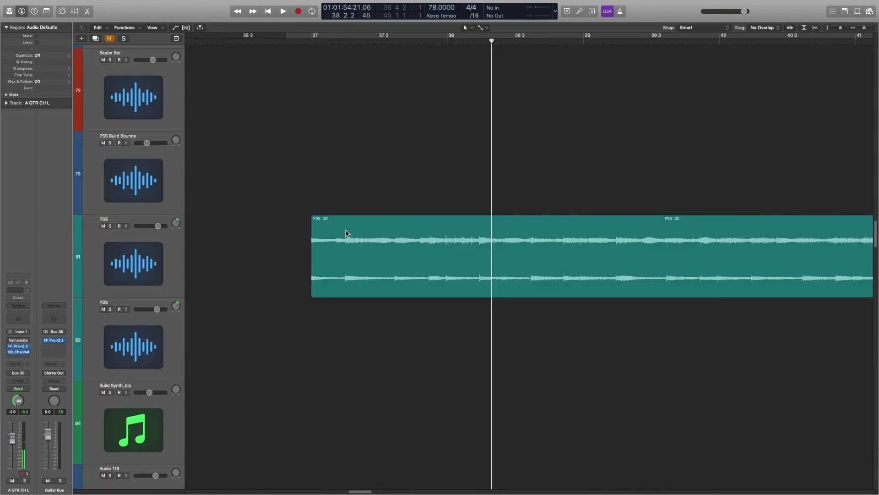
{"action": "left_click_drag", "start_coordinate": [315, 182], "coordinate": [362, 263]}
{"action": "left_click", "coordinate": [372, 221], "text": "ctrl+alt"}
{"action": "left_click", "coordinate": [373, 221], "text": "ctrl+alt"}
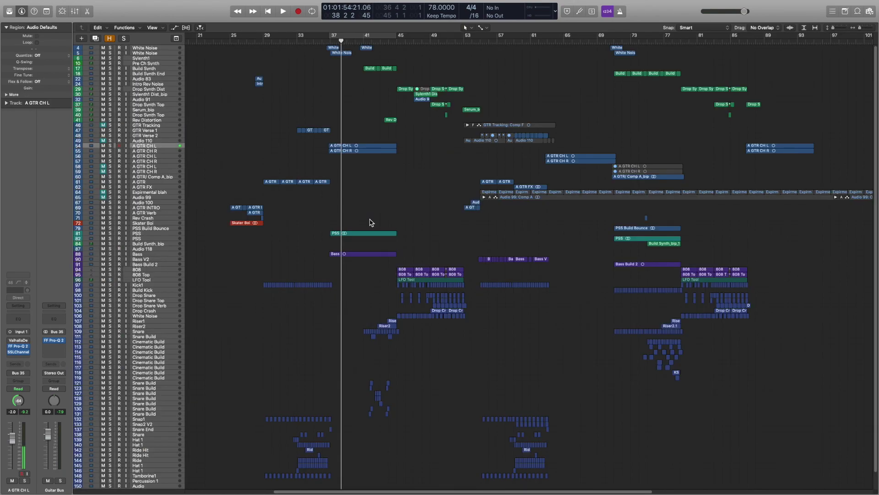
{"action": "left_click_drag", "start_coordinate": [315, 220], "coordinate": [394, 255]}
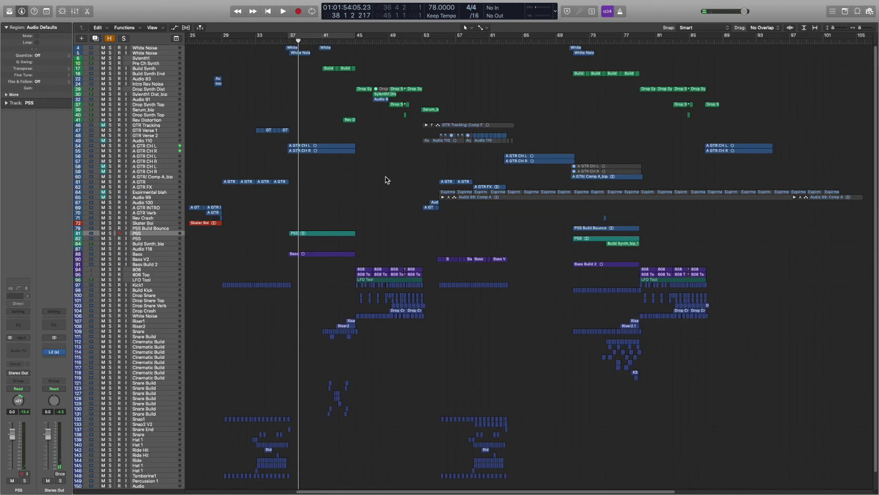
Step: Reposition the playhead from the ruler, placing it at bar 36 and at bar 63
{"action": "scroll", "coordinate": [387, 180], "scroll_direction": "down", "scroll_amount": 4}
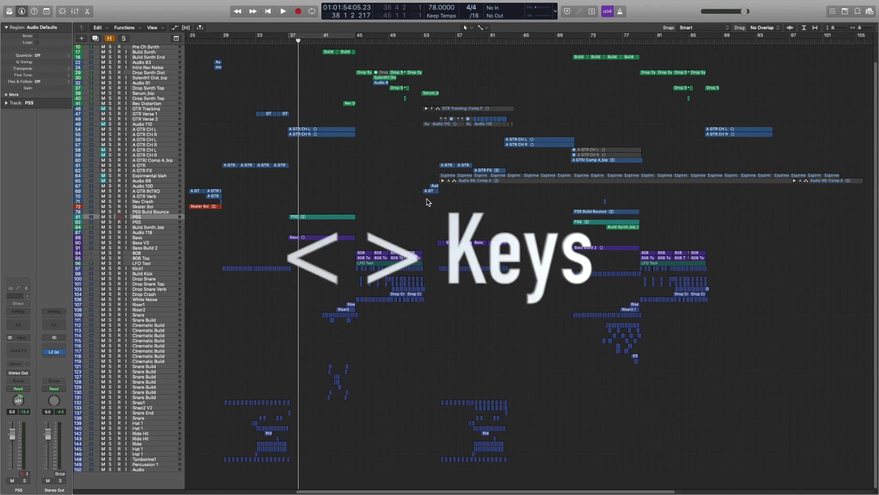
{"action": "scroll", "coordinate": [366, 89], "scroll_direction": "left", "scroll_amount": 5}
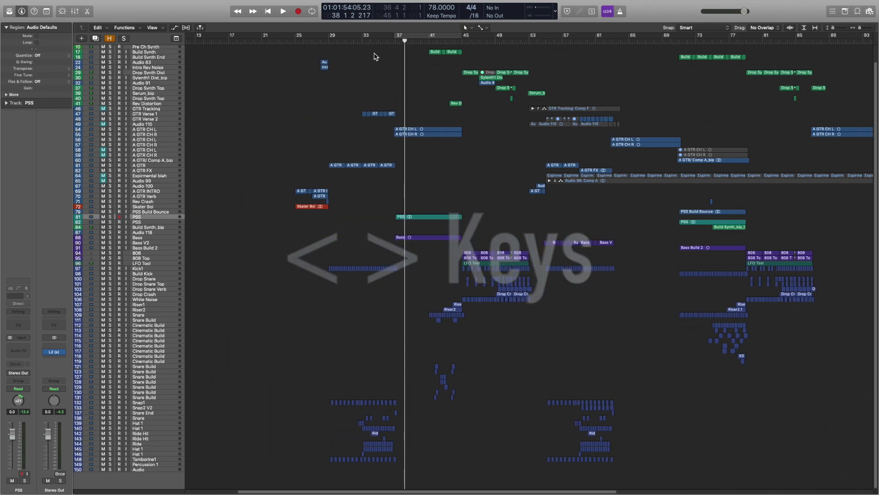
{"action": "left_click", "coordinate": [391, 45]}
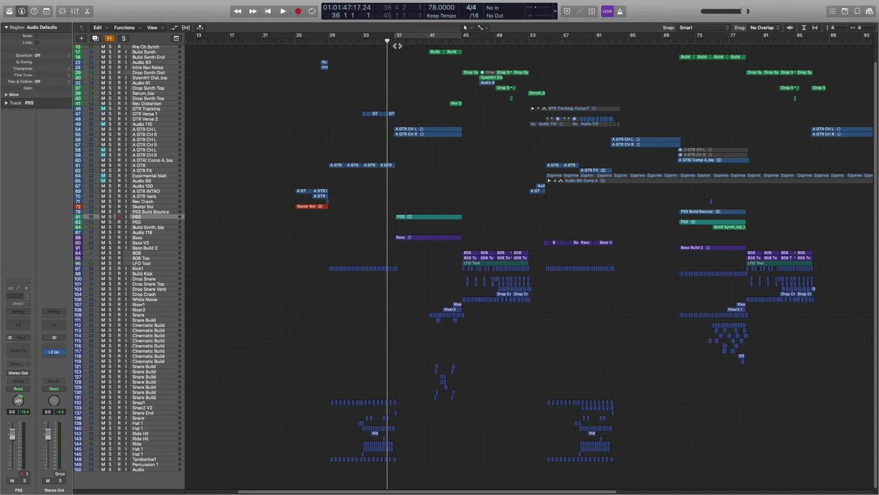
{"action": "mouse_move", "coordinate": [388, 44]}
{"action": "left_mouse_down"}
{"action": "mouse_move", "coordinate": [304, 45]}
{"action": "mouse_move", "coordinate": [403, 44]}
{"action": "left_mouse_up"}
{"action": "left_click", "coordinate": [615, 43]}
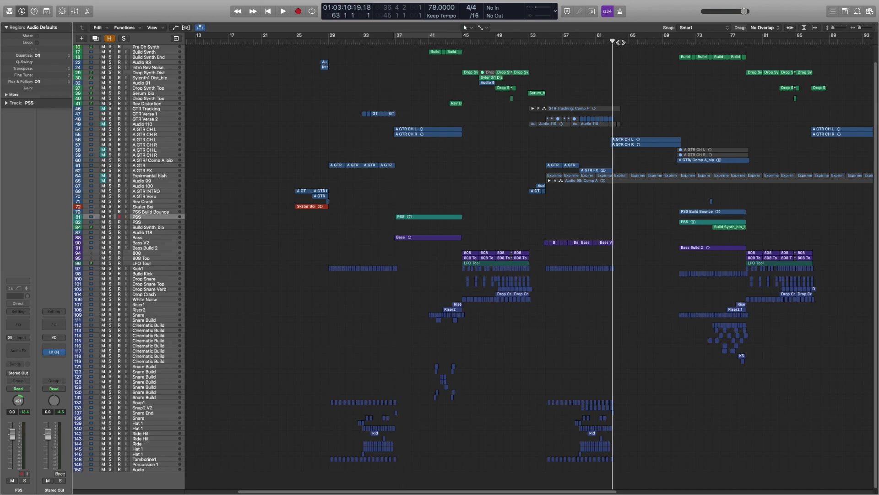
Step: Step the playhead backward from bar 63 to bar 40 one bar at a time, with occasional steps forward
{"action": "key", "text": "comma"}
{"action": "key", "text": "comma"}
{"action": "key", "text": "comma"}
{"action": "key", "text": "period"}
{"action": "key", "text": "comma"}
{"action": "key", "text": "comma"}
{"action": "key", "text": "comma"}
{"action": "key", "text": "comma"}
{"action": "key", "text": "comma"}
{"action": "key", "text": "comma"}
{"action": "key", "text": "comma"}
{"action": "key", "text": "comma"}
{"action": "key", "text": "comma"}
{"action": "key", "text": "comma"}
{"action": "key", "text": "comma"}
{"action": "key", "text": "comma"}
{"action": "key", "text": "comma"}
{"action": "key", "text": "comma"}
{"action": "key", "text": "comma"}
{"action": "key", "text": "comma"}
{"action": "key", "text": "comma"}
{"action": "key", "text": "comma"}
{"action": "key", "text": "comma"}
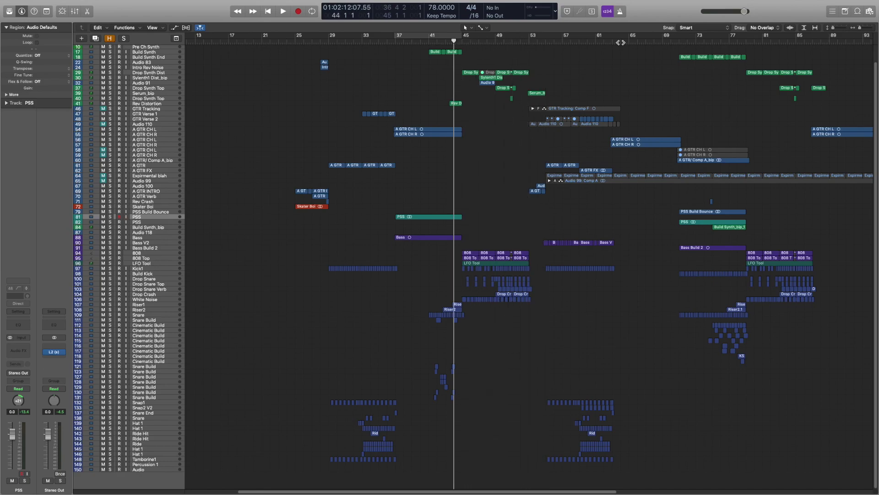
{"action": "key", "text": "period"}
{"action": "key", "text": "comma"}
{"action": "key", "text": "comma"}
{"action": "key", "text": "comma"}
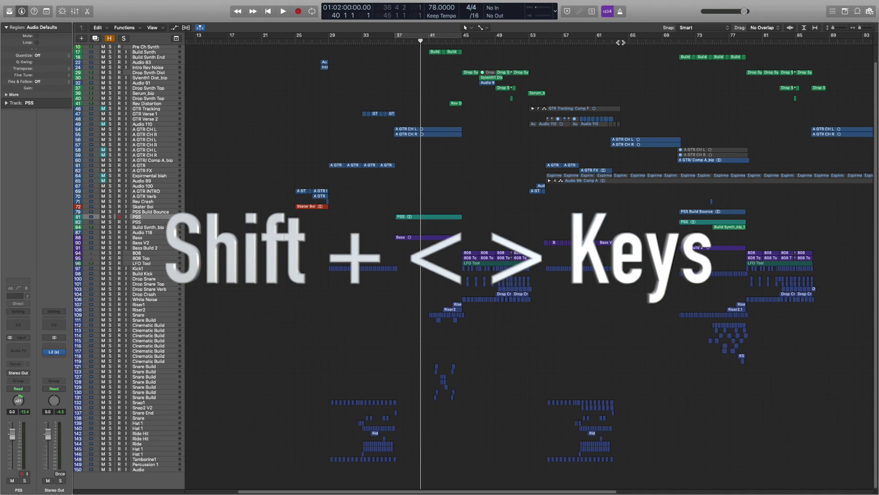
Step: Jump the playhead repeatedly backward and forward through the arrangement in larger steps, finishing at bar 40
{"action": "key", "text": "shift+comma"}
{"action": "key", "text": "shift+comma"}
{"action": "key", "text": "shift+period"}
{"action": "key", "text": "shift+period"}
{"action": "key", "text": "shift+period"}
{"action": "key", "text": "shift+period"}
{"action": "key", "text": "shift+period"}
{"action": "key", "text": "shift+period"}
{"action": "key", "text": "shift+comma"}
{"action": "key", "text": "shift+comma"}
{"action": "key", "text": "shift+comma"}
{"action": "key", "text": "shift+comma"}
{"action": "key", "text": "shift+comma"}
{"action": "key", "text": "shift+comma"}
{"action": "key", "text": "shift+period"}
{"action": "key", "text": "shift+period"}
{"action": "key", "text": "shift+period"}
{"action": "key", "text": "shift+period"}
{"action": "key", "text": "shift+period"}
{"action": "key", "text": "shift+comma"}
{"action": "key", "text": "shift+comma"}
{"action": "key", "text": "shift+comma"}
Step: Zoom in around the A GTR regions at bars 29 to 37 and step the playhead back bar by bar to bar 30
{"action": "left_click_drag", "start_coordinate": [324, 151], "coordinate": [438, 236]}
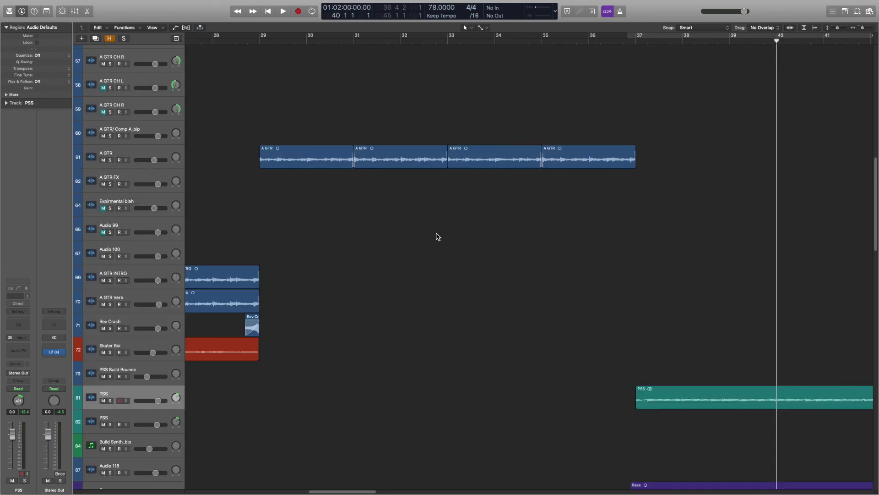
{"action": "key", "text": "comma"}
{"action": "key", "text": "comma"}
{"action": "key", "text": "comma"}
{"action": "key", "text": "comma"}
{"action": "key", "text": "comma"}
{"action": "key", "text": "comma"}
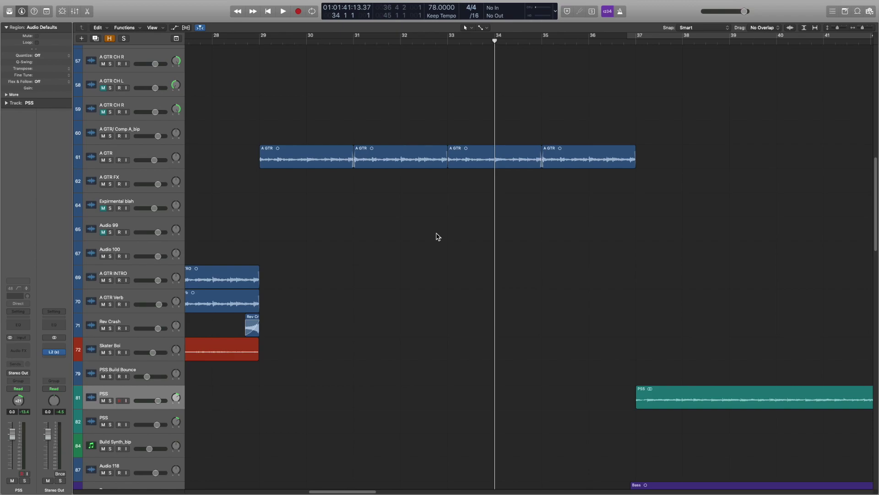
{"action": "key", "text": "comma"}
{"action": "key", "text": "comma"}
{"action": "key", "text": "comma"}
{"action": "key", "text": "comma"}
{"action": "key", "text": "comma"}
{"action": "key", "text": "comma"}
{"action": "key", "text": "comma"}
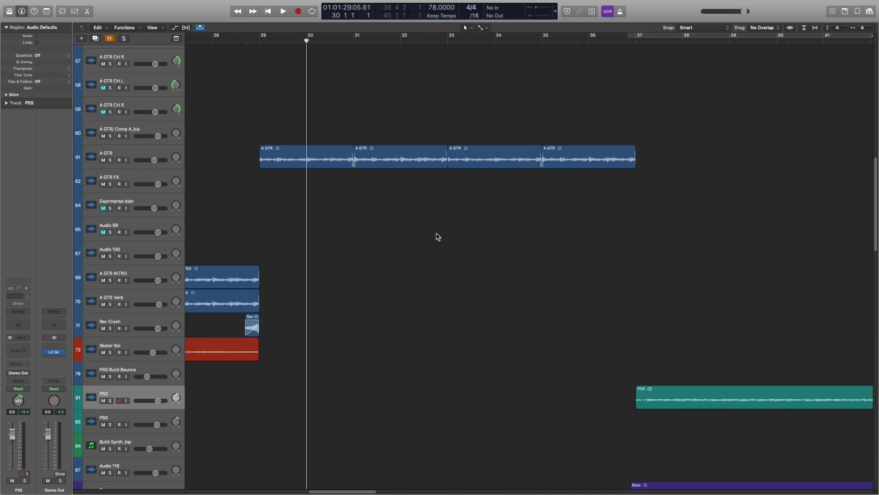
Step: Step the playhead forward and backward bar by bar around the A GTR regions, finishing at bar 26
{"action": "key", "text": "period"}
{"action": "key", "text": "period"}
{"action": "key", "text": "comma"}
{"action": "key", "text": "comma"}
{"action": "key", "text": "period"}
{"action": "key", "text": "period"}
{"action": "key", "text": "period"}
{"action": "key", "text": "period"}
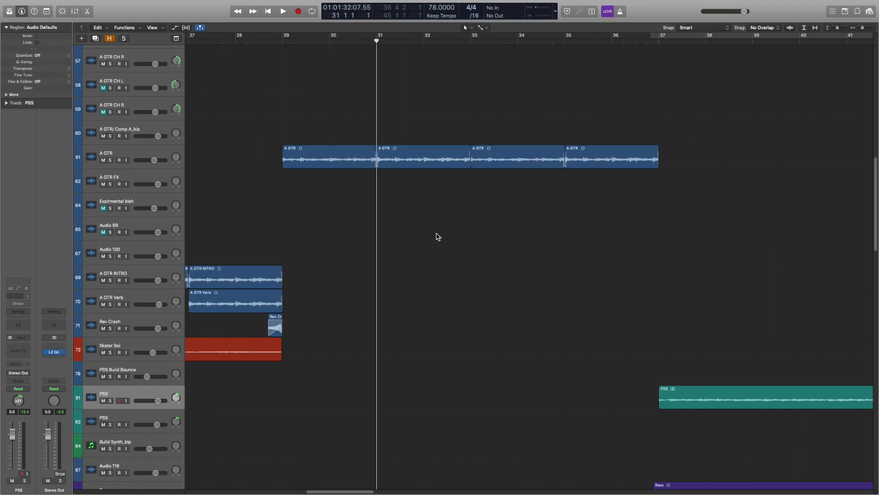
{"action": "key", "text": "comma"}
{"action": "key", "text": "comma"}
{"action": "key", "text": "comma"}
{"action": "key", "text": "comma"}
{"action": "key", "text": "comma"}
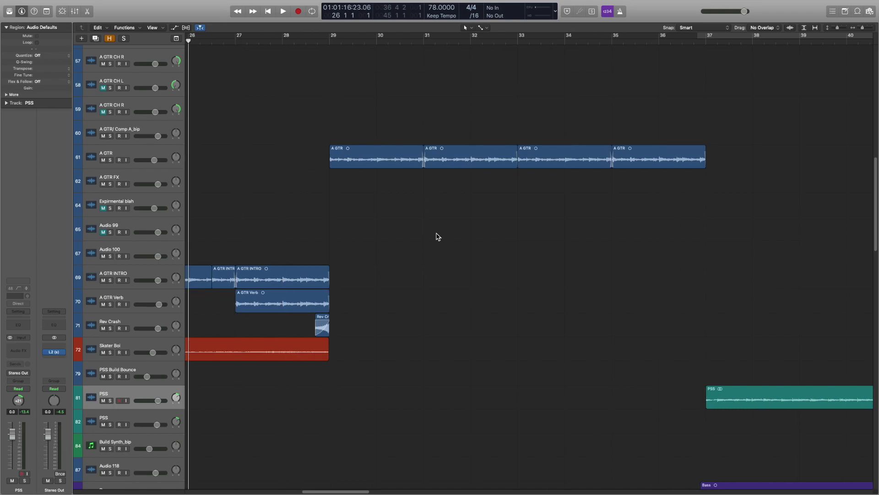
Step: Jump the playhead forward to bar 66 in larger steps and jump it back to bar 50
{"action": "key", "text": "period"}
{"action": "key", "text": "period"}
{"action": "key", "text": "period"}
{"action": "key", "text": "period"}
{"action": "key", "text": "period"}
{"action": "key", "text": "period"}
{"action": "key", "text": "period"}
{"action": "key", "text": "period"}
{"action": "key", "text": "period"}
{"action": "key", "text": "period"}
{"action": "key", "text": "period"}
{"action": "key", "text": "period"}
{"action": "key", "text": "period"}
{"action": "key", "text": "period"}
{"action": "key", "text": "period"}
{"action": "key", "text": "period"}
{"action": "key", "text": "period"}
{"action": "key", "text": "period"}
{"action": "key", "text": "period"}
{"action": "key", "text": "period"}
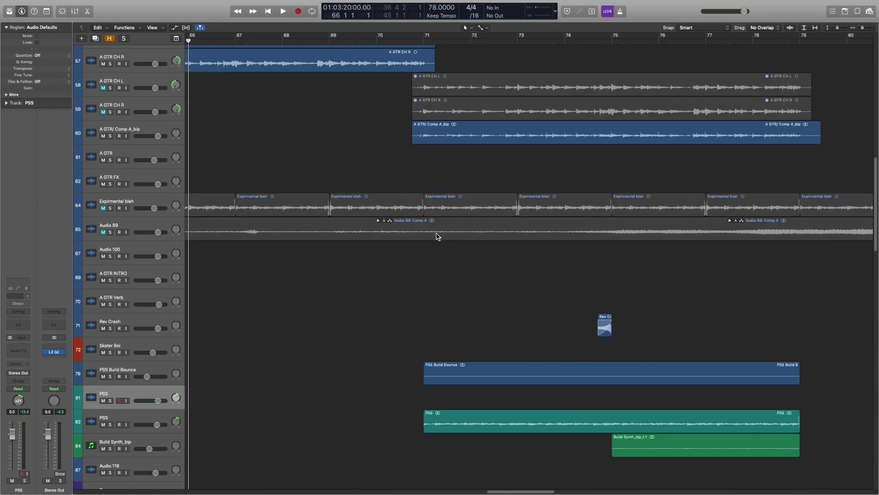
{"action": "key", "text": "shift+comma"}
{"action": "key", "text": "shift+comma"}
Step: Fit the whole arrangement in view and zoom in on the PSS and Bass regions at bars 37 to 45
{"action": "key", "text": "super+a"}
{"action": "key", "text": "z"}
{"action": "left_click", "coordinate": [420, 232]}
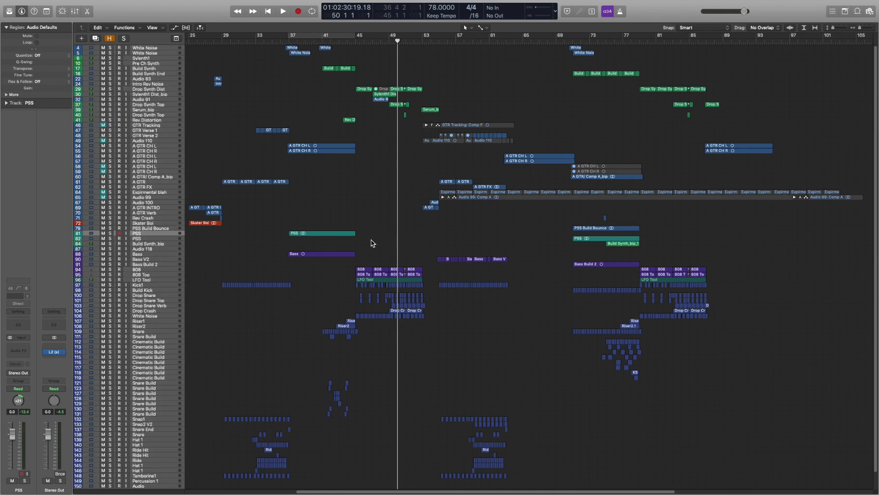
{"action": "left_click_drag", "start_coordinate": [272, 221], "coordinate": [388, 291]}
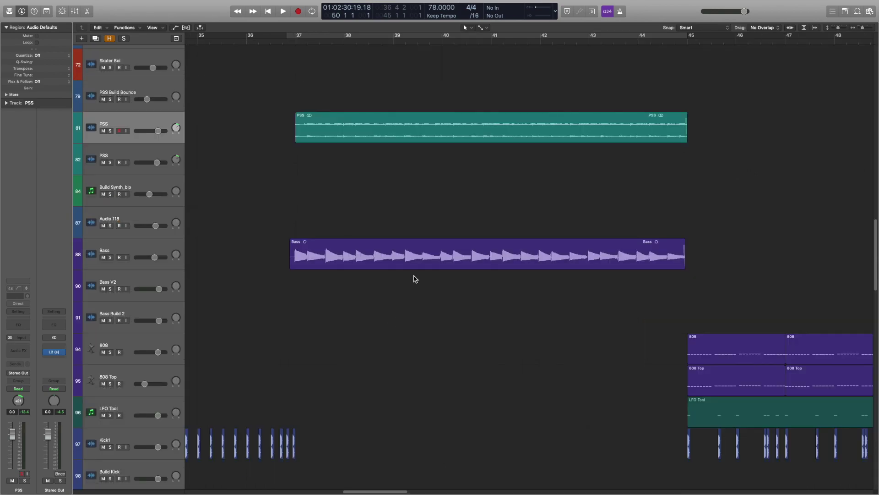
{"action": "key", "text": "super+Left"}
{"action": "key", "text": "super+Up"}
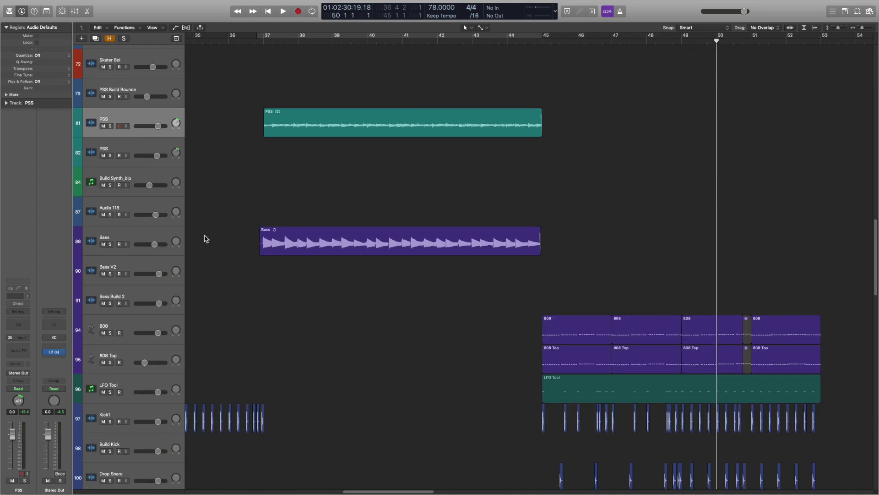
Step: Select the 808 track and open and close its EXS24 instrument plug-in window
{"action": "scroll", "coordinate": [290, 321], "scroll_direction": "down", "scroll_amount": 1}
{"action": "scroll", "coordinate": [290, 321], "scroll_direction": "down", "scroll_amount": 1}
{"action": "left_click", "coordinate": [154, 303]}
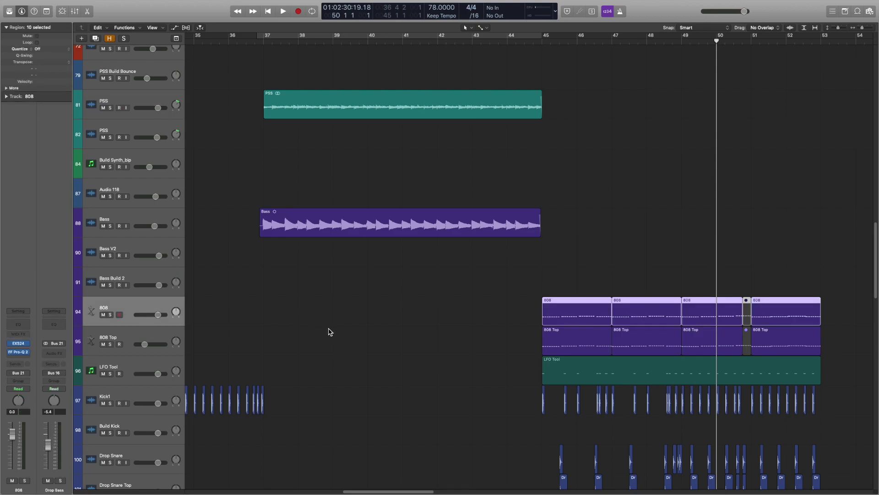
{"action": "key", "text": "shift+q"}
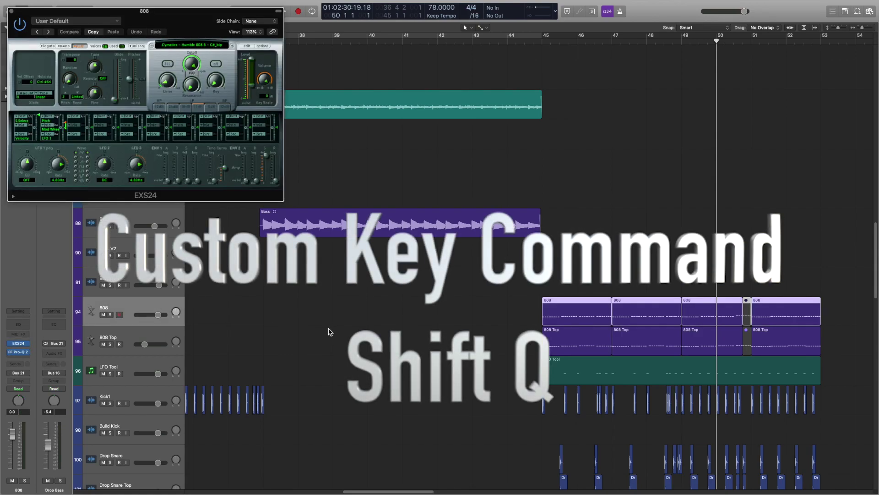
{"action": "key", "text": "shift+q"}
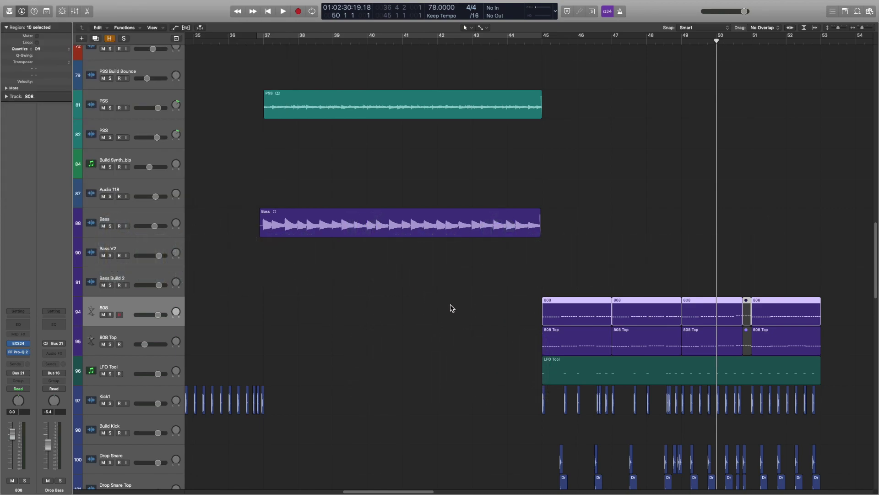
{"action": "left_click", "coordinate": [19, 347]}
{"action": "left_click", "coordinate": [20, 347]}
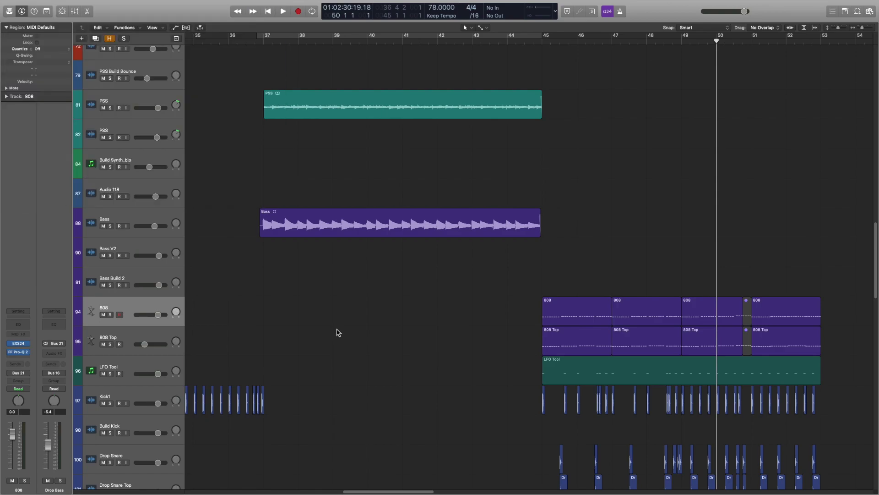
Step: With the 808 Top track selected, look up the Open/Close Instrument Plug-in Window command in the Key Commands window and close it
{"action": "left_click", "coordinate": [155, 331]}
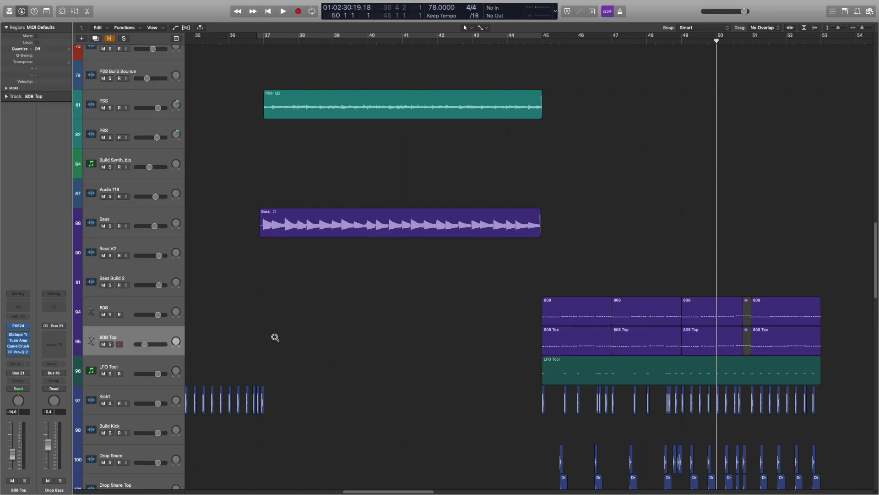
{"action": "key", "text": "alt+k"}
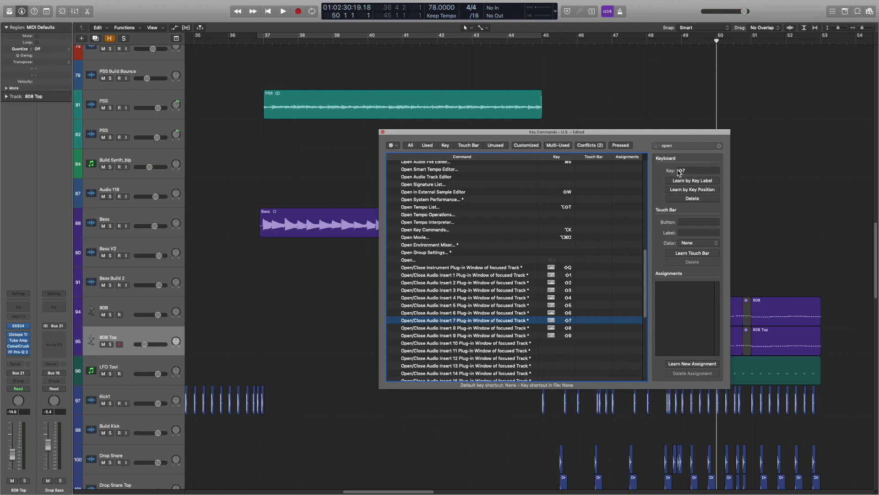
{"action": "left_click", "coordinate": [682, 146]}
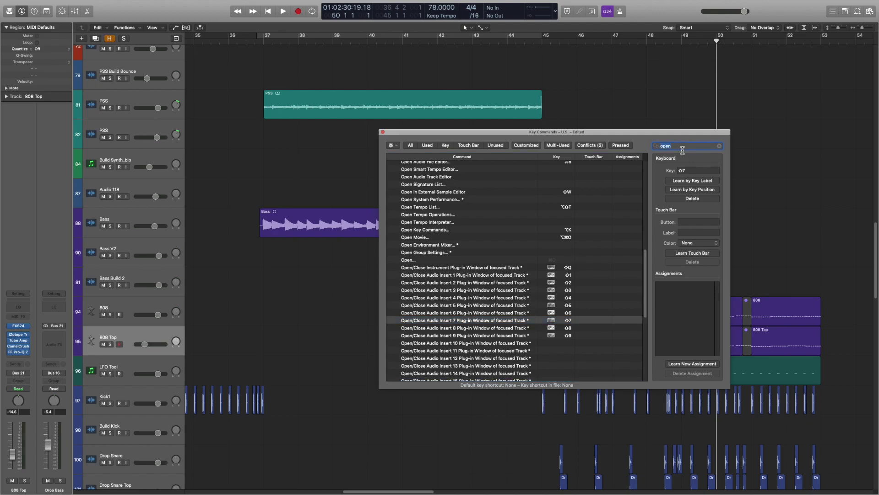
{"action": "key", "text": "Right"}
{"action": "left_click", "coordinate": [510, 268]}
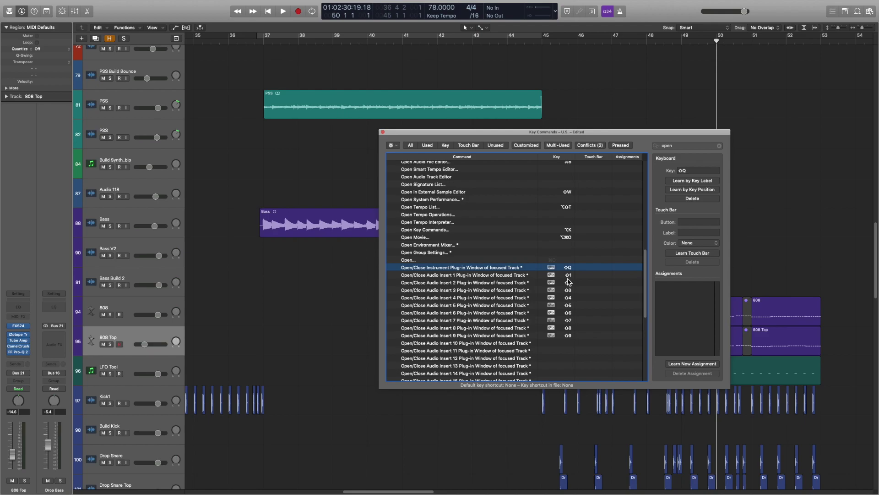
{"action": "left_click", "coordinate": [383, 132]}
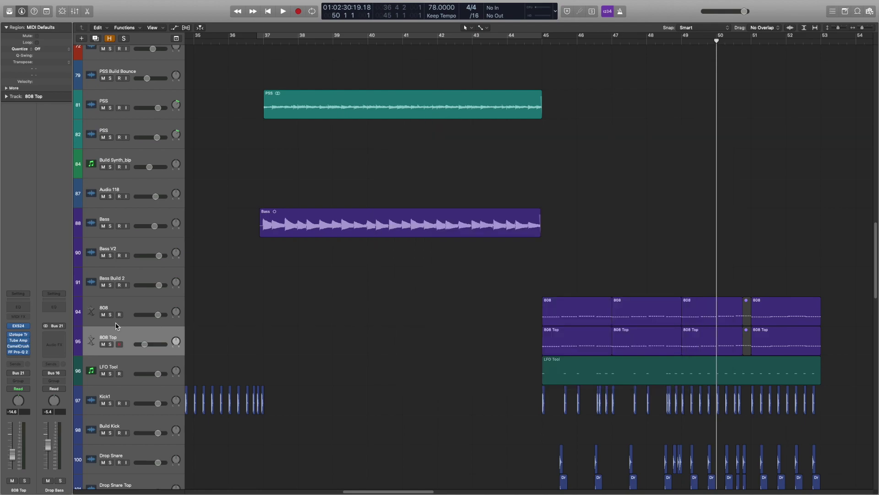
Step: Open and close each of the four audio insert plug-in windows on the 808 Top track in turn
{"action": "left_click", "coordinate": [141, 334]}
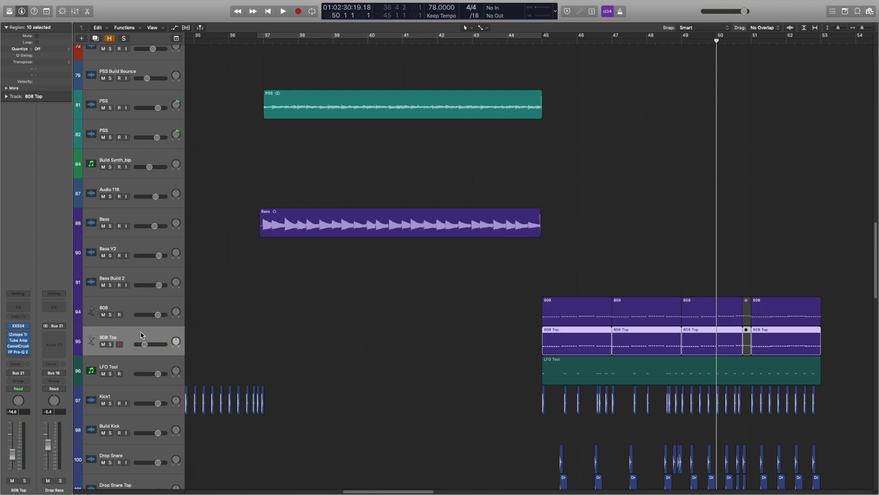
{"action": "key", "text": "shift+1"}
{"action": "key", "text": "shift+1"}
{"action": "key", "text": "shift+2"}
{"action": "key", "text": "shift+2"}
{"action": "key", "text": "shift+3"}
{"action": "key", "text": "shift+3"}
{"action": "key", "text": "shift+4"}
{"action": "key", "text": "shift+4"}
{"action": "mouse_move", "coordinate": [21, 355]}
{"action": "left_click", "coordinate": [18, 347]}
{"action": "left_click", "coordinate": [18, 346]}
{"action": "left_click", "coordinate": [416, 349]}
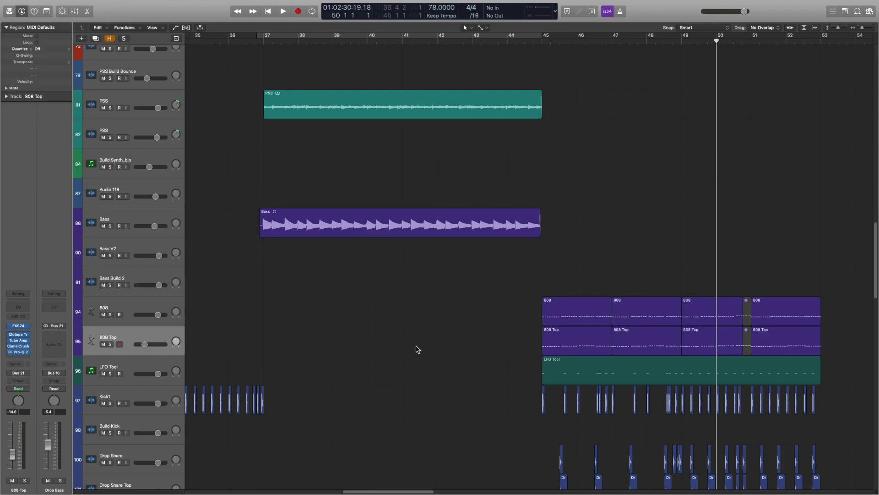
Step: Zoom from the whole arrangement into the A GTR regions at bars 29 to 37 and select the A GTR track
{"action": "key", "text": "v"}
{"action": "key", "text": "v"}
{"action": "key", "text": "v"}
{"action": "key", "text": "v"}
{"action": "key", "text": "z"}
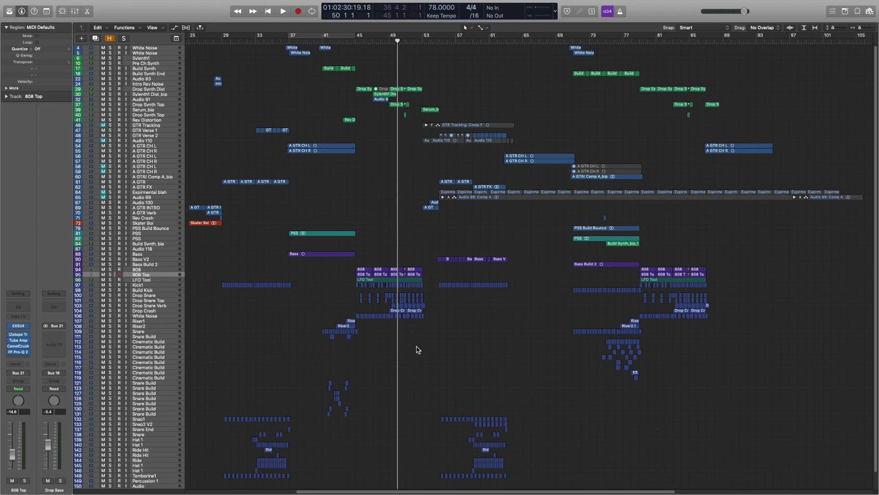
{"action": "scroll", "coordinate": [416, 327], "scroll_direction": "left", "scroll_amount": 5}
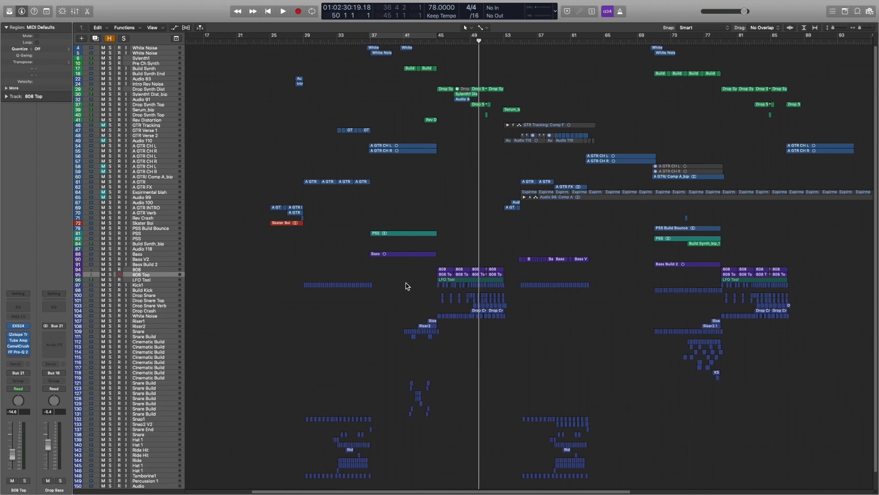
{"action": "left_click_drag", "start_coordinate": [295, 163], "coordinate": [429, 231], "text": "ctrl+alt"}
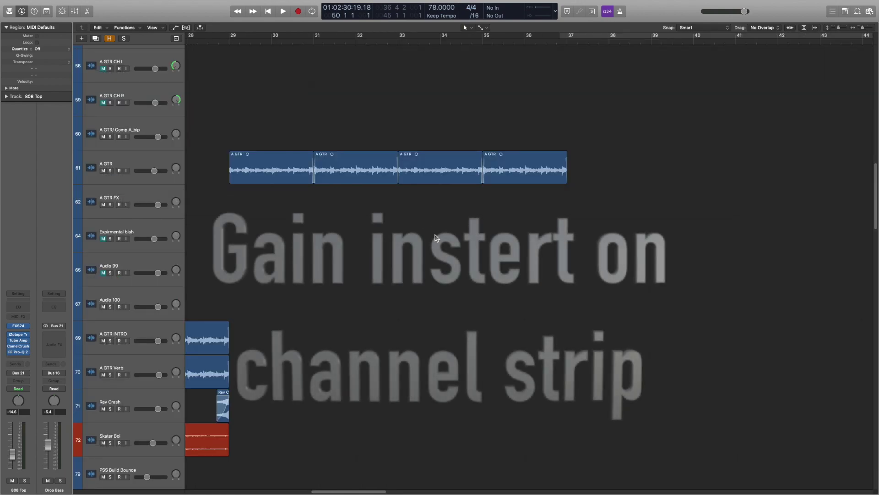
{"action": "left_click", "coordinate": [161, 166]}
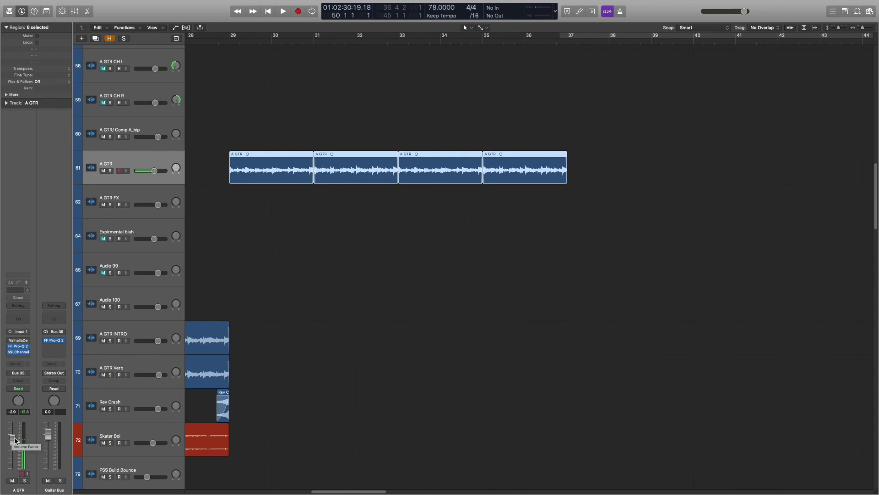
{"action": "left_click", "coordinate": [312, 282]}
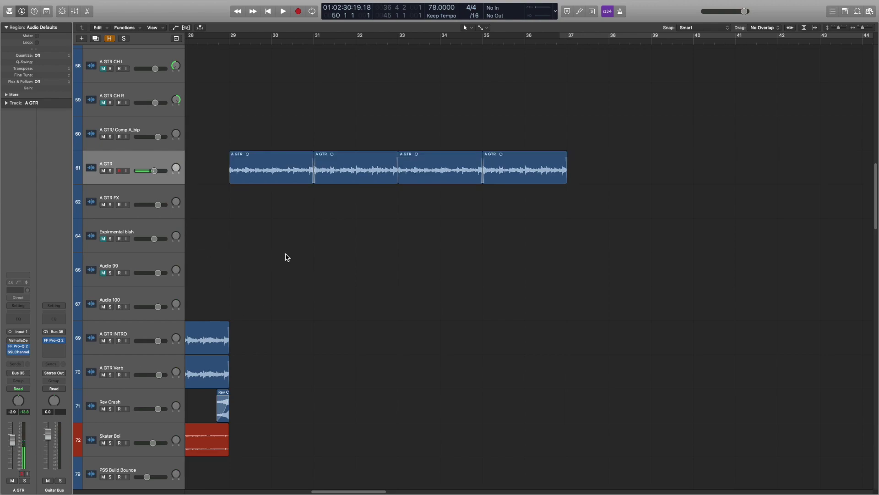
Step: Select the A GTR INTRO track and open its Gain insert plug-ins to examine them
{"action": "key", "text": "super+Up"}
{"action": "key", "text": "super+Left"}
{"action": "key", "text": "super+Up"}
{"action": "scroll", "coordinate": [288, 256], "scroll_direction": "left", "scroll_amount": 5}
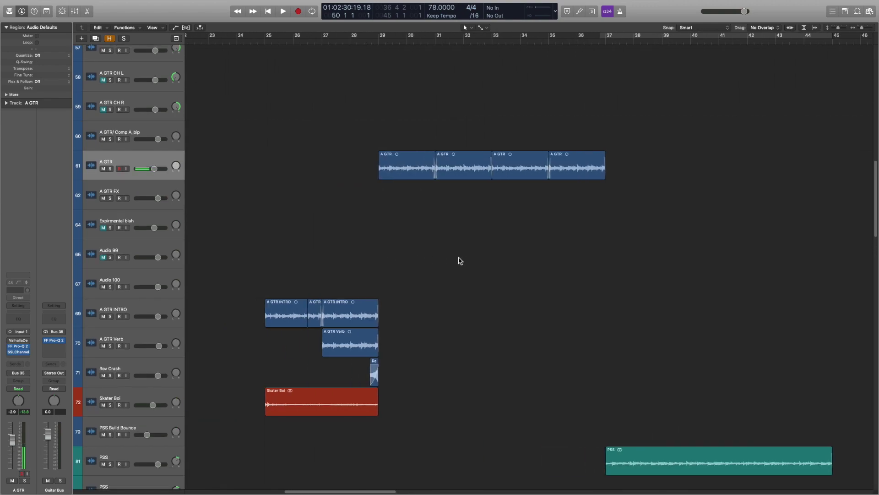
{"action": "left_click", "coordinate": [155, 304]}
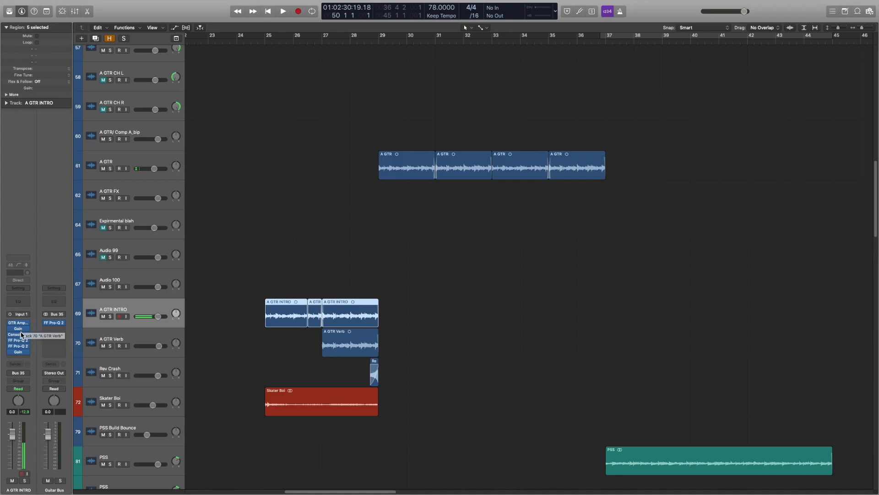
{"action": "left_click", "coordinate": [275, 265]}
{"action": "left_click", "coordinate": [166, 301]}
{"action": "left_click", "coordinate": [19, 329]}
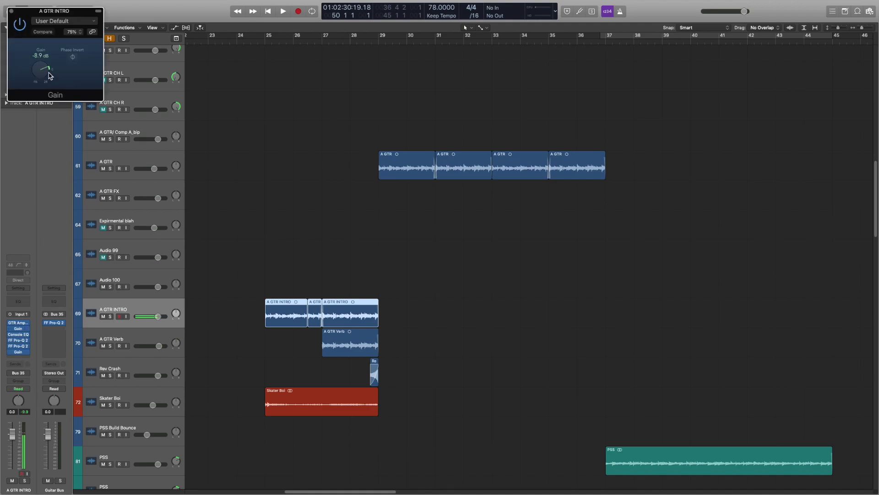
{"action": "left_click", "coordinate": [19, 352]}
{"action": "left_click", "coordinate": [19, 18]}
Step: Show the track automation to view the A GTR Verb gain curve, hide it again and widen the arrangement view
{"action": "key", "text": "a"}
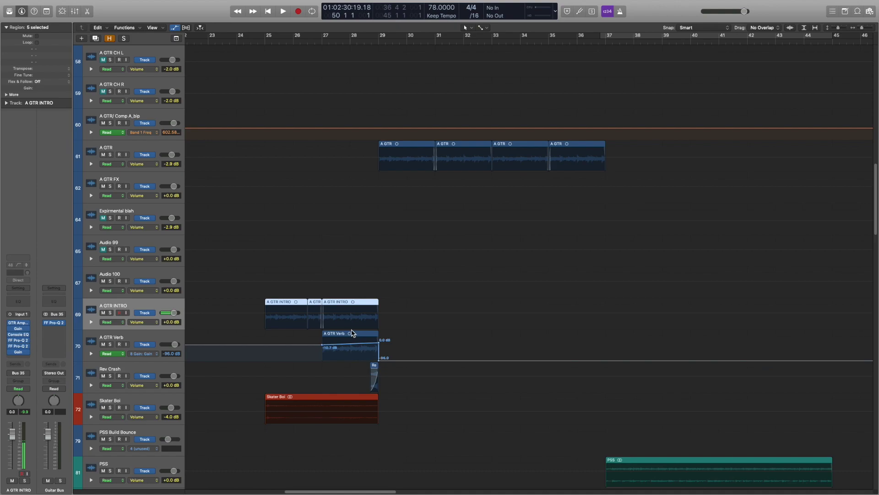
{"action": "key", "text": "a"}
{"action": "key", "text": "super+Up"}
{"action": "key", "text": "super+Up"}
{"action": "key", "text": "super+Left"}
{"action": "left_click", "coordinate": [457, 338]}
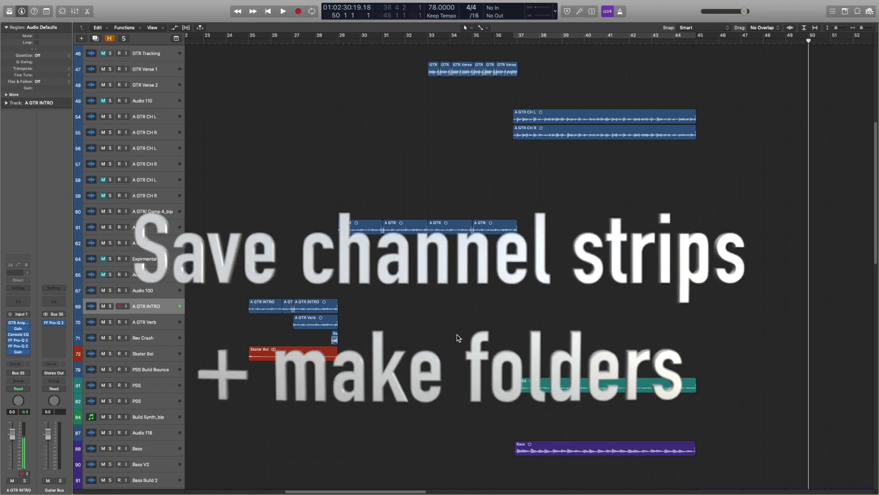
Step: Select the A GTR INTRO track and view the saved channel strip settings in its Guitar folder
{"action": "left_click", "coordinate": [160, 310]}
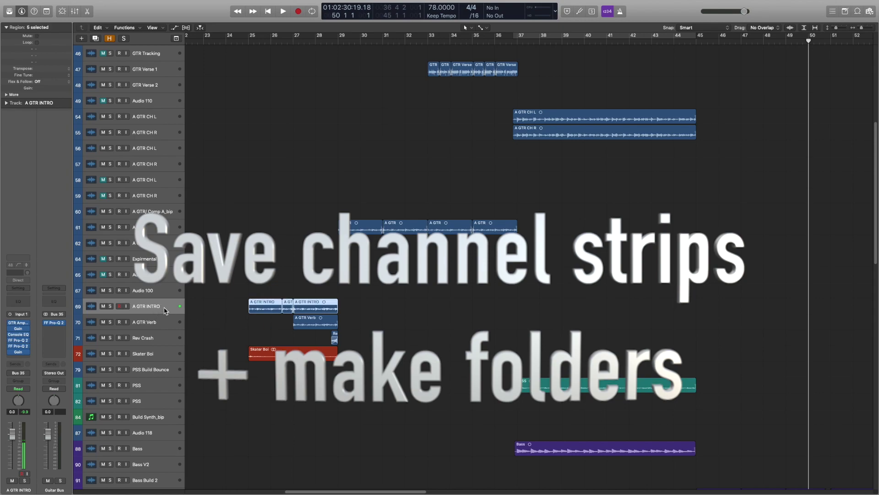
{"action": "left_click", "coordinate": [19, 290]}
{"action": "mouse_move", "coordinate": [33, 372]}
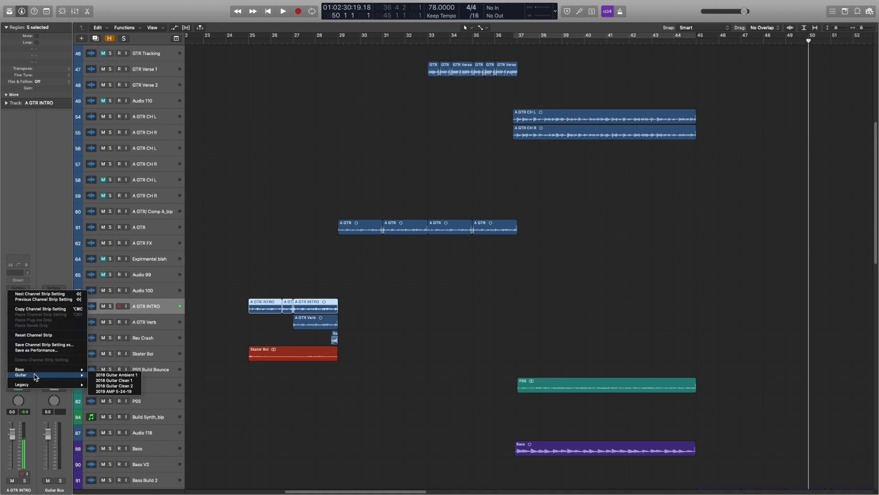
{"action": "left_click", "coordinate": [269, 255]}
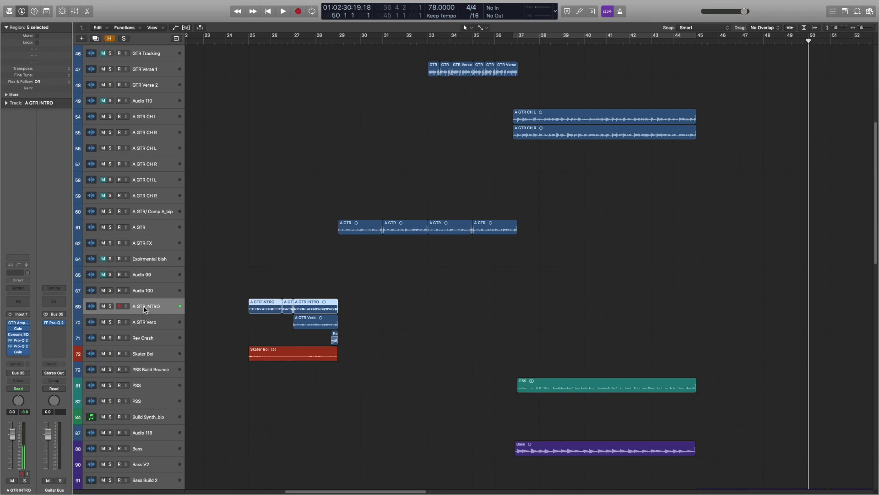
Step: Solo the A GTR INTRO track and play it from about bar 25, stopping in bar 27
{"action": "key", "text": "ctrl+s"}
{"action": "left_click", "coordinate": [255, 35]}
{"action": "key", "text": "space"}
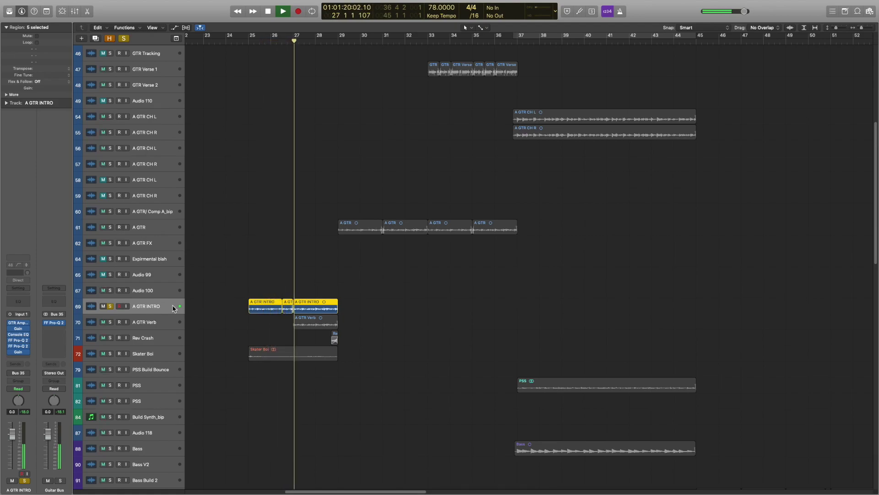
{"action": "key", "text": "space"}
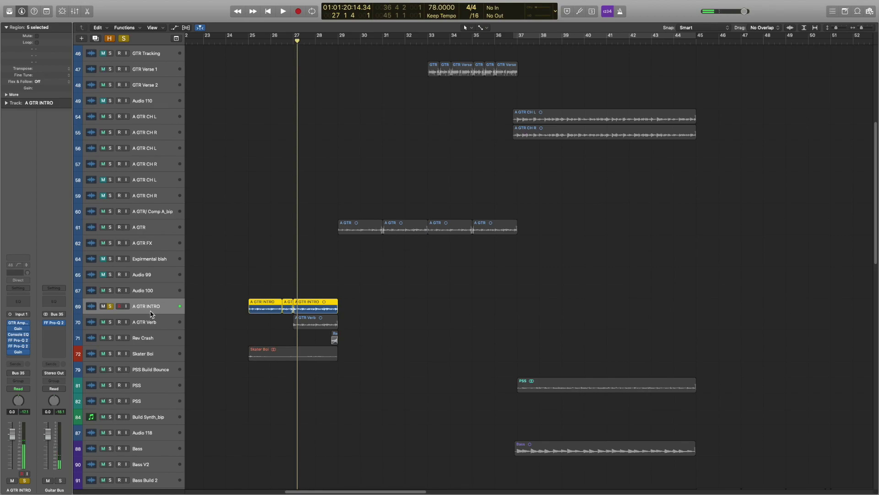
Step: Save the A GTR INTRO channel strip setting as "Lo Fi GTR" and reopen the channel strip settings list
{"action": "left_click", "coordinate": [23, 289]}
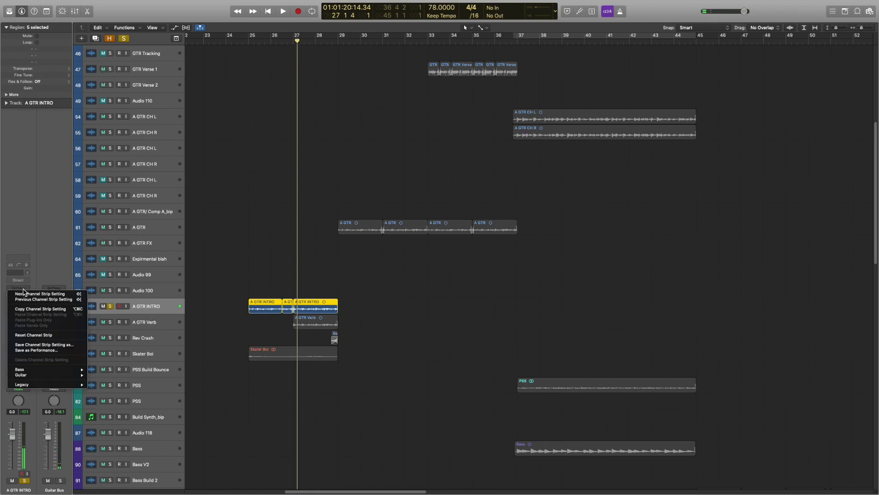
{"action": "left_click", "coordinate": [45, 347]}
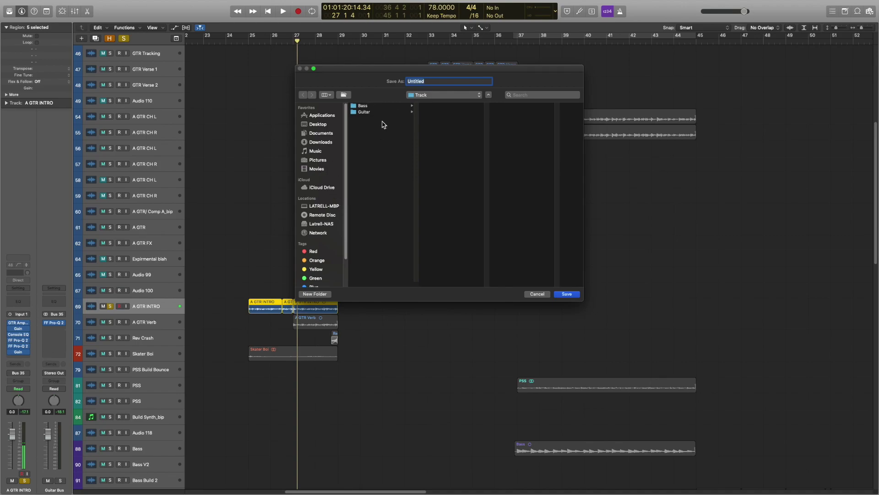
{"action": "type", "text": "Lo Fi GTR"}
{"action": "left_click", "coordinate": [567, 293]}
{"action": "left_click", "coordinate": [25, 291]}
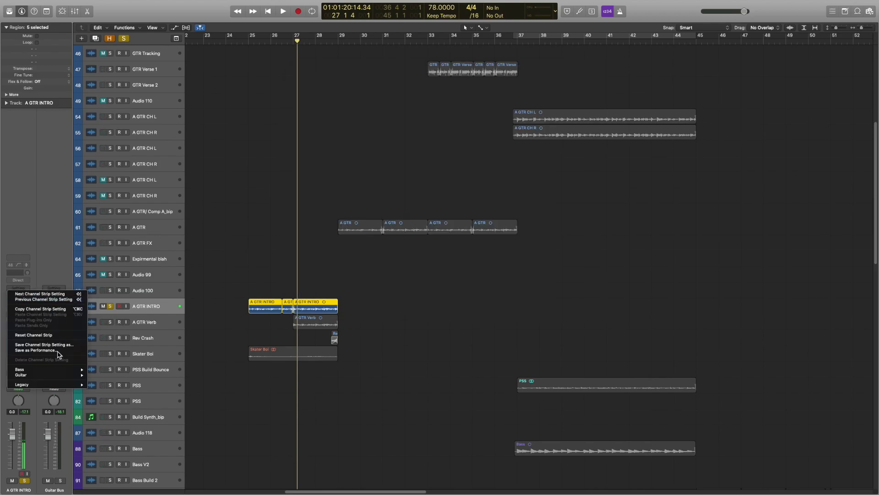
Step: Unsolo the A GTR INTRO track and fit the whole arrangement in view with no regions selected
{"action": "left_click", "coordinate": [315, 247]}
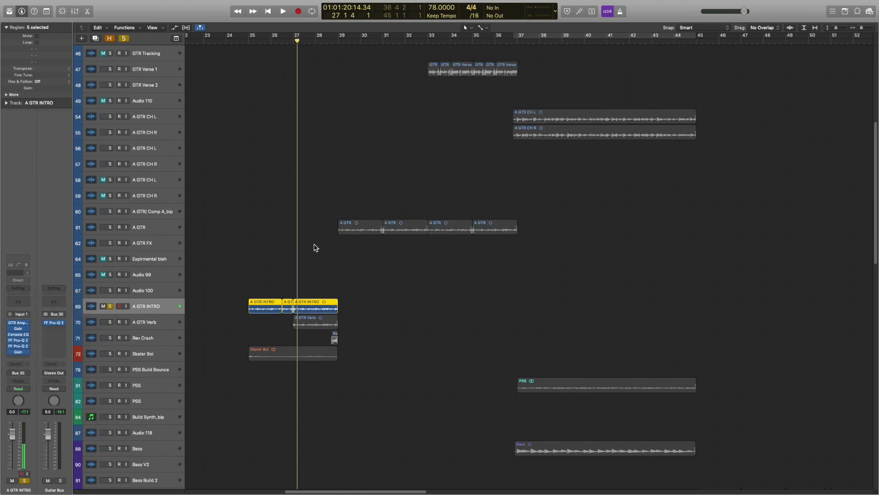
{"action": "key", "text": "super+Up"}
{"action": "key", "text": "super+Up"}
{"action": "key", "text": "super+Left"}
{"action": "key", "text": "s"}
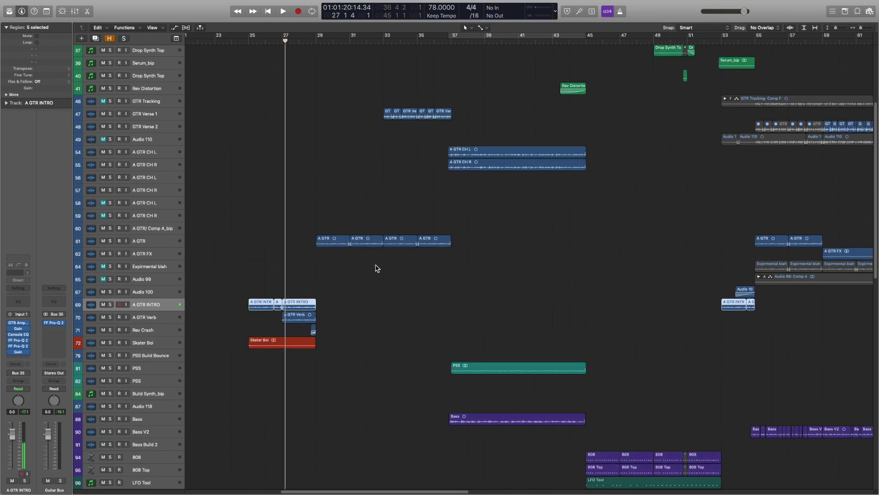
{"action": "left_click", "coordinate": [377, 268]}
{"action": "scroll", "coordinate": [412, 275], "scroll_direction": "left", "scroll_amount": 2}
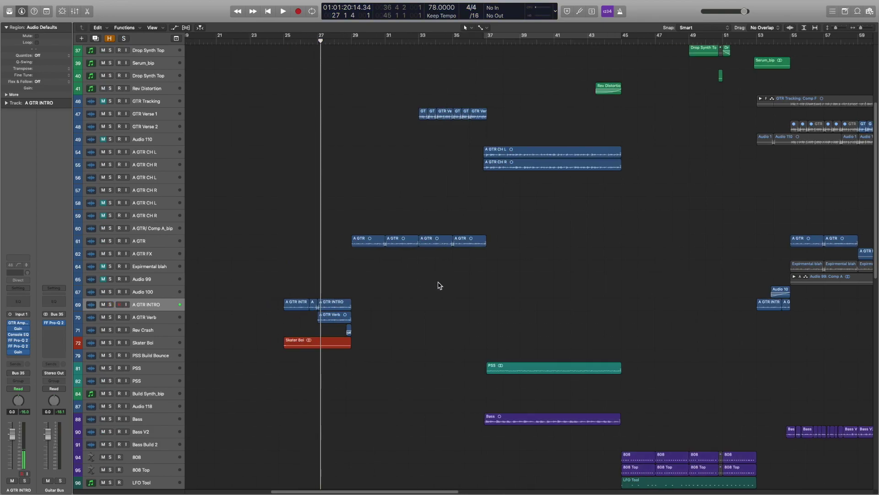
{"action": "key", "text": "super+a"}
{"action": "key", "text": "z"}
{"action": "left_click", "coordinate": [469, 324]}
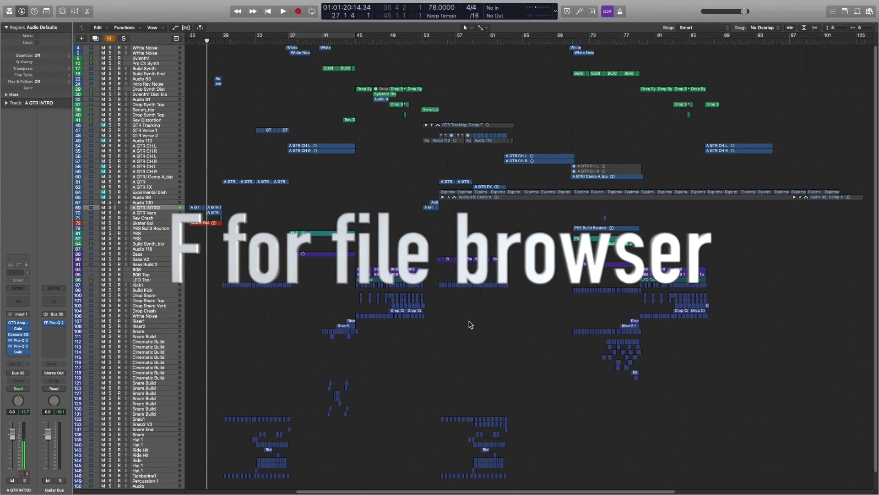
Step: Show the file browser and change the name sorting of the folders in VERY SPECIAL SOUNDS
{"action": "key", "text": "f"}
{"action": "key", "text": "f"}
{"action": "key", "text": "f"}
{"action": "key", "text": "f"}
{"action": "key", "text": "f"}
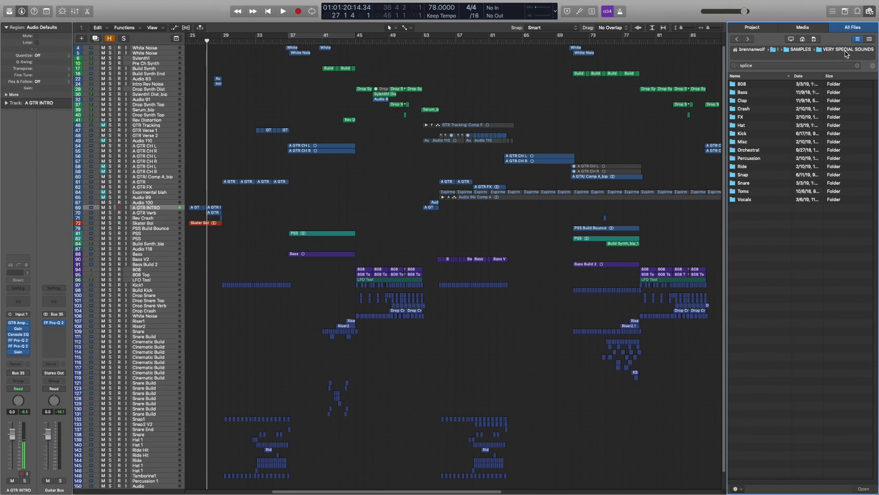
{"action": "left_click", "coordinate": [758, 78]}
{"action": "left_click", "coordinate": [759, 78]}
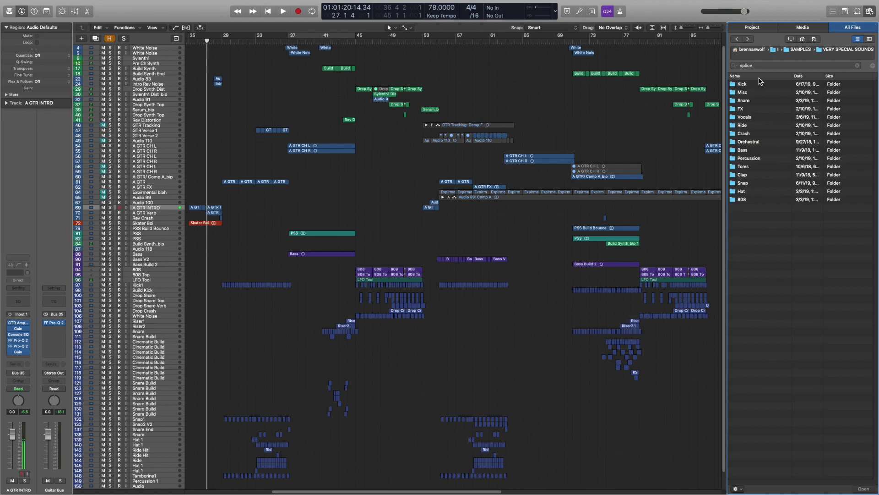
Step: Browse the samples in the Kick folder and return to its parent folder
{"action": "double_click", "coordinate": [751, 86]}
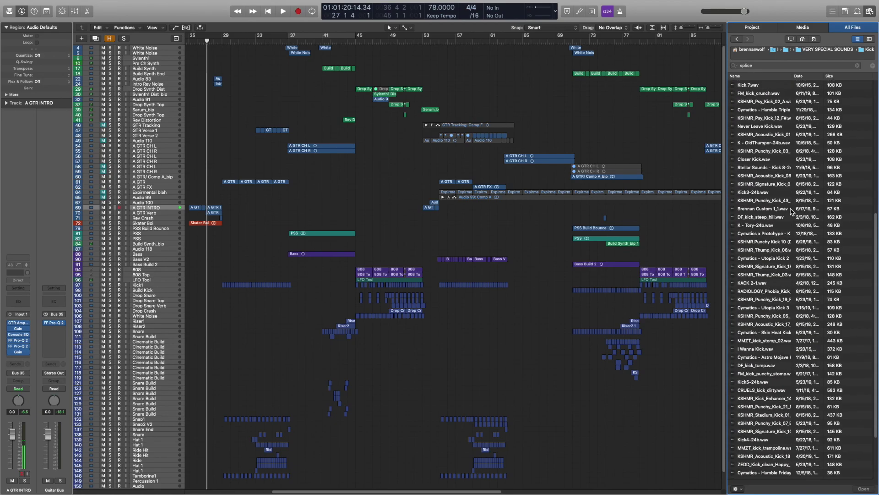
{"action": "scroll", "coordinate": [786, 285], "scroll_direction": "down", "scroll_amount": 10}
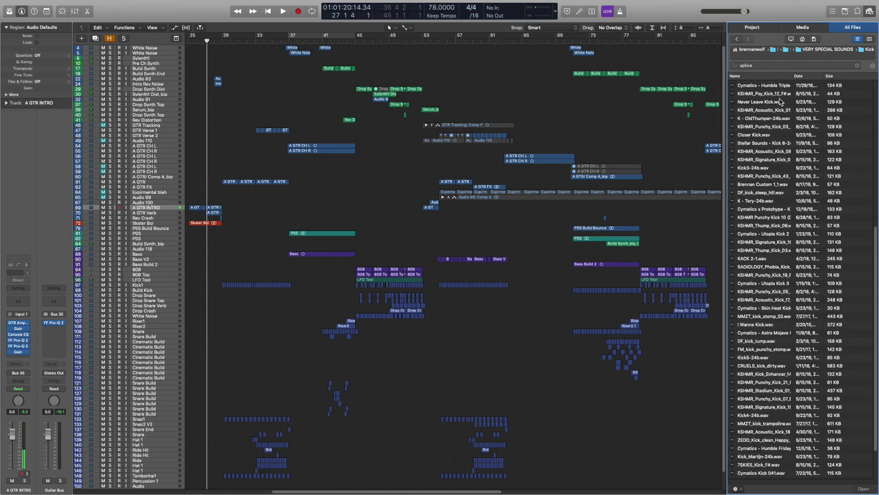
{"action": "left_click", "coordinate": [738, 40]}
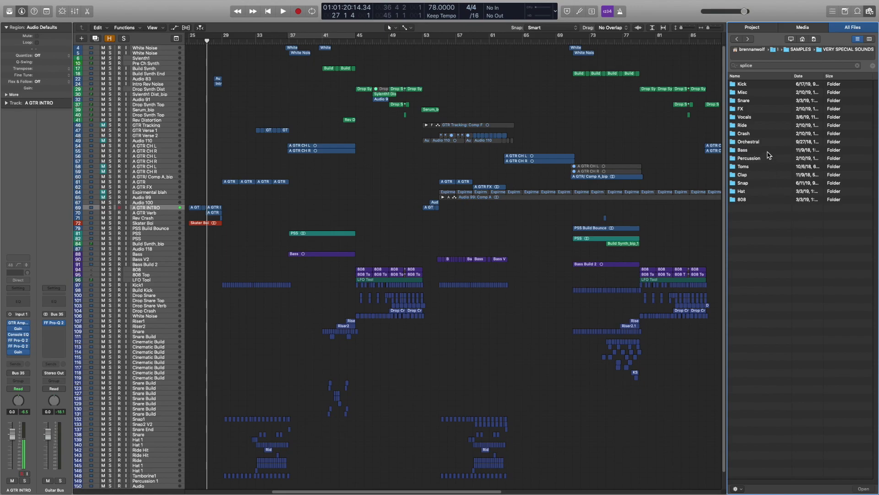
Step: Browse the samples in the Snare folder, return to VERY SPECIAL SOUNDS and hide the file browser
{"action": "double_click", "coordinate": [752, 103]}
{"action": "scroll", "coordinate": [792, 305], "scroll_direction": "down", "scroll_amount": 10}
{"action": "scroll", "coordinate": [791, 306], "scroll_direction": "up", "scroll_amount": 10}
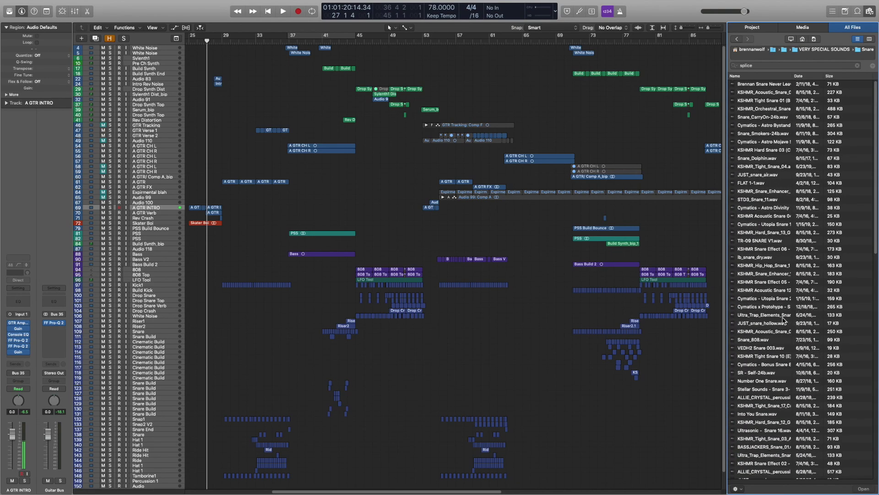
{"action": "left_click", "coordinate": [832, 49]}
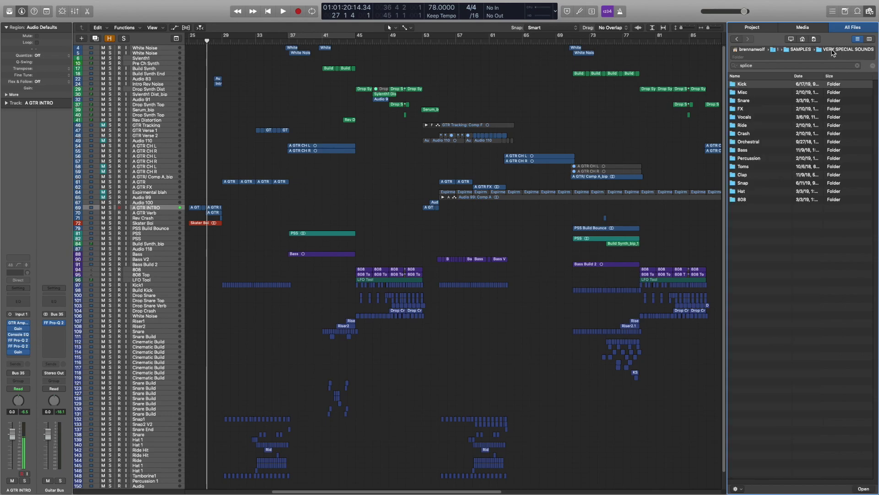
{"action": "key", "text": "f"}
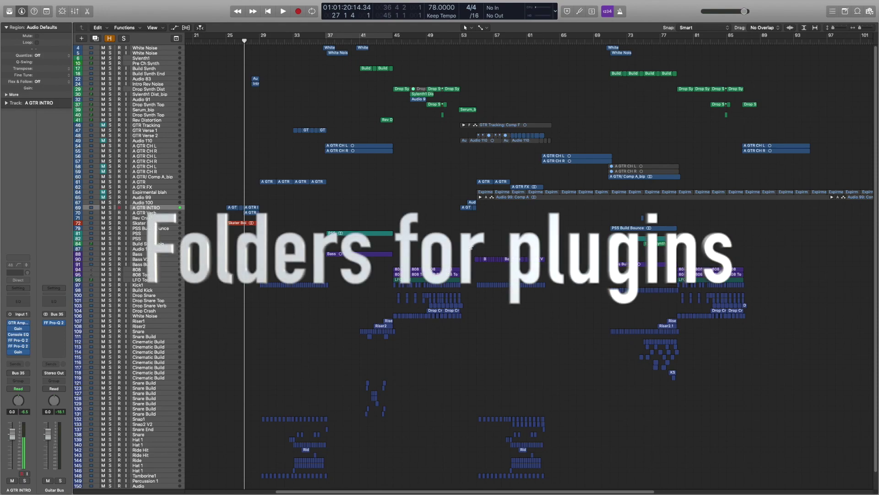
Step: Zoom in on the intro regions, select the A GTR INTRO track and play from about bar 25
{"action": "left_click_drag", "start_coordinate": [217, 191], "coordinate": [313, 254]}
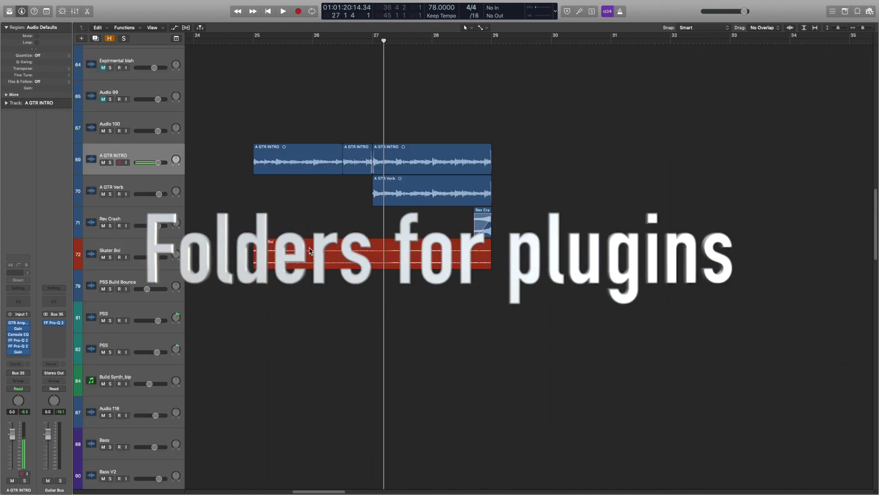
{"action": "left_click", "coordinate": [137, 155]}
{"action": "left_click", "coordinate": [258, 46]}
{"action": "key", "text": "space"}
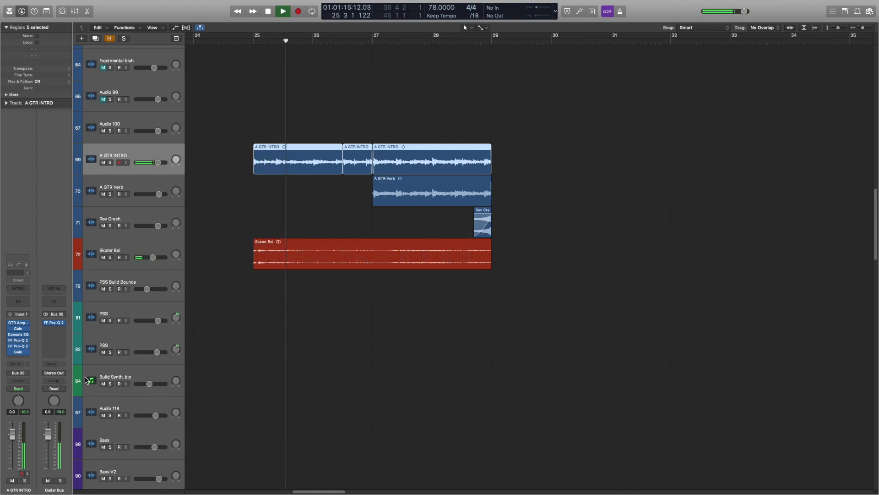
Step: Examine the custom plug-in category folders and the Waves Audio Units list for A GTR INTRO's empty insert slot without choosing a plug-in
{"action": "left_click", "coordinate": [24, 360]}
{"action": "mouse_move", "coordinate": [31, 405]}
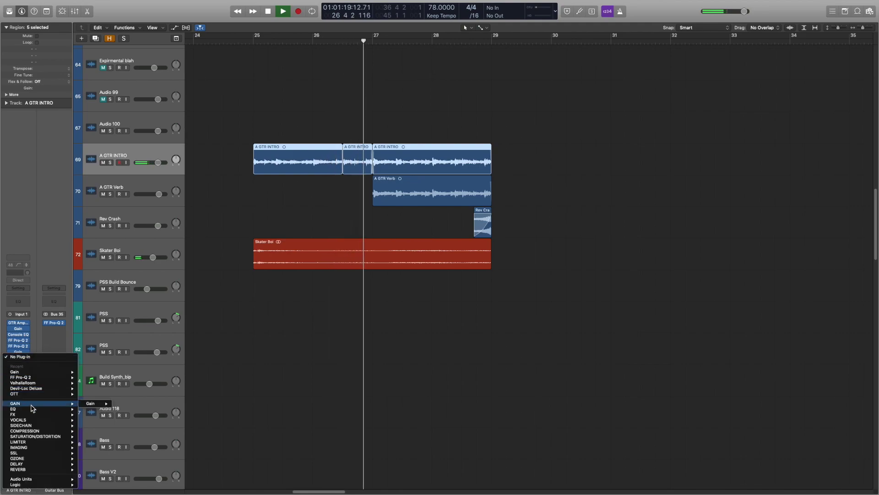
{"action": "mouse_move", "coordinate": [35, 428]}
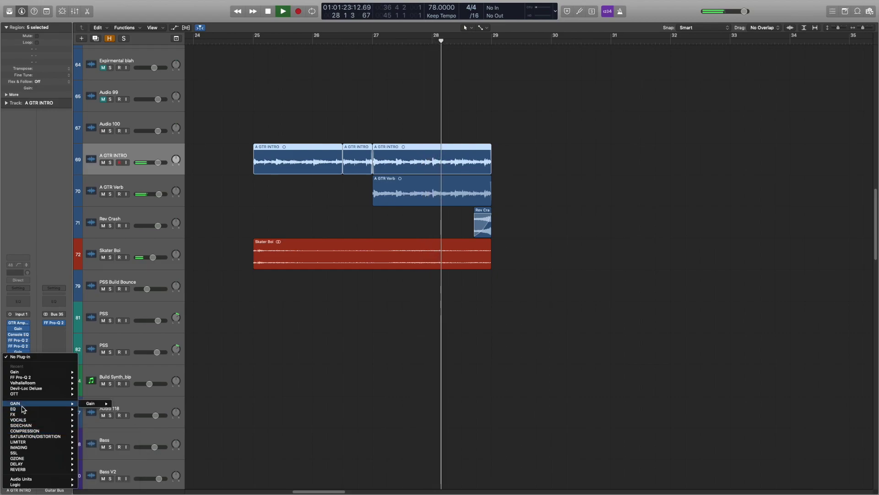
{"action": "mouse_move", "coordinate": [25, 472]}
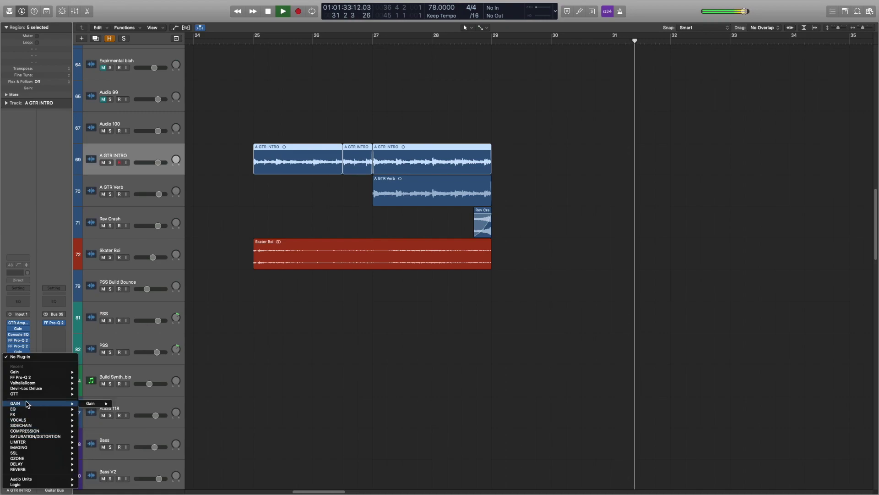
{"action": "mouse_move", "coordinate": [85, 404]}
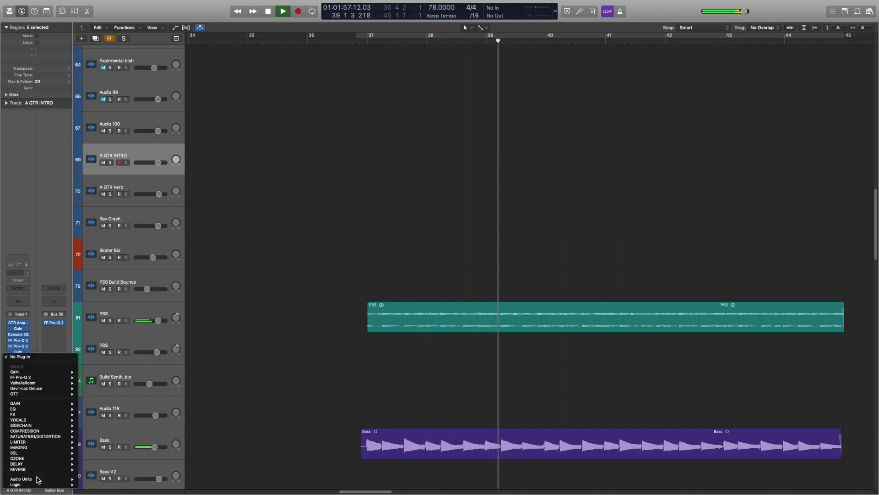
{"action": "mouse_move", "coordinate": [93, 484]}
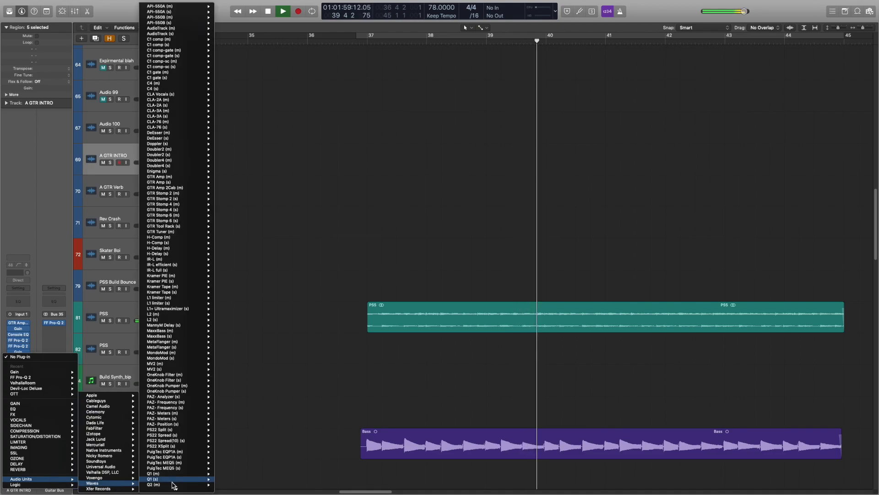
{"action": "scroll", "coordinate": [172, 472], "scroll_direction": "down", "scroll_amount": 10}
{"action": "scroll", "coordinate": [174, 472], "scroll_direction": "up", "scroll_amount": 10}
{"action": "left_click", "coordinate": [267, 230]}
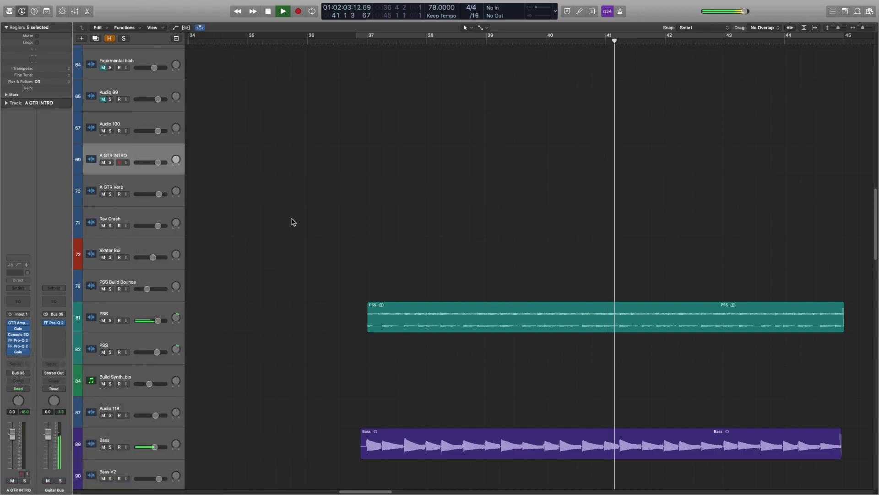
Step: Fit the whole arrangement in view, clear the region selection and stop playback
{"action": "key", "text": "super+a"}
{"action": "key", "text": "z"}
{"action": "left_click", "coordinate": [376, 213]}
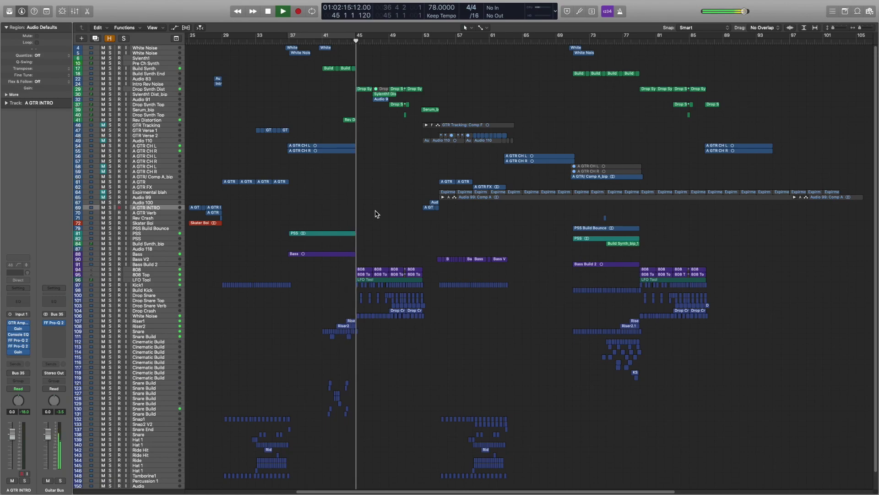
{"action": "key", "text": "space"}
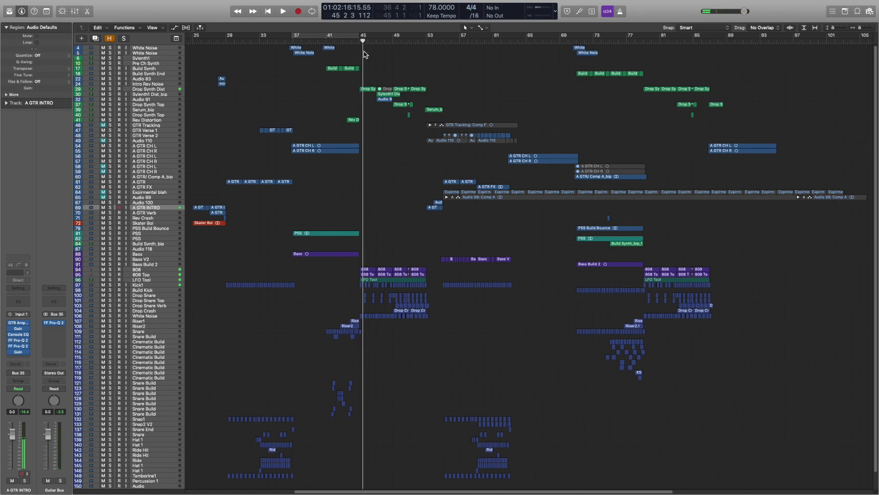
Step: Move the playhead to bar 33, then to various arrangement points including bar 48, ending at bar 26
{"action": "left_click_drag", "start_coordinate": [311, 43], "coordinate": [259, 43]}
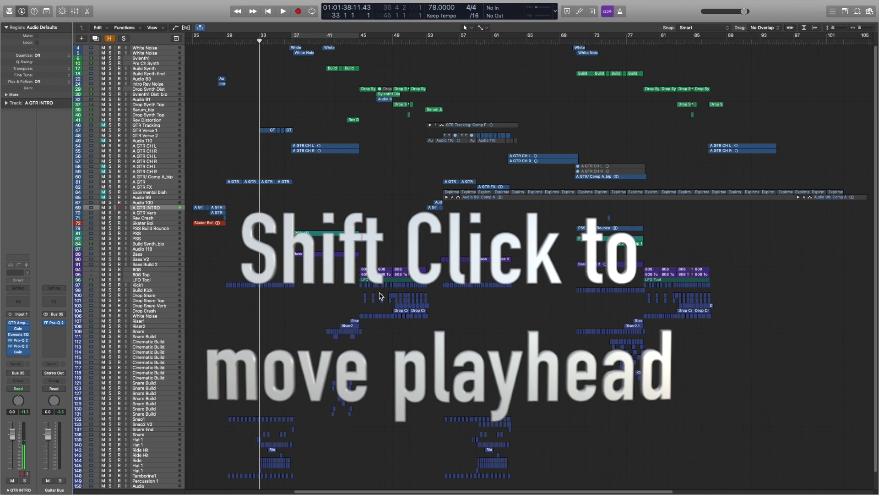
{"action": "left_click", "coordinate": [205, 269], "text": "shift"}
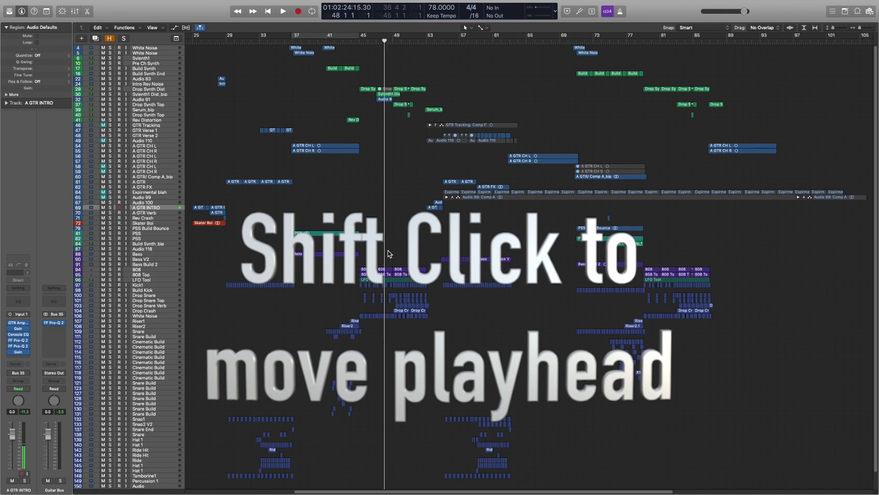
{"action": "left_click", "coordinate": [525, 247], "text": "shift"}
{"action": "left_click", "coordinate": [416, 243], "text": "shift"}
{"action": "left_click", "coordinate": [276, 221], "text": "shift"}
{"action": "left_click", "coordinate": [224, 243], "text": "shift"}
{"action": "left_click", "coordinate": [204, 258], "text": "shift"}
{"action": "scroll", "coordinate": [274, 256], "scroll_direction": "left", "scroll_amount": 5}
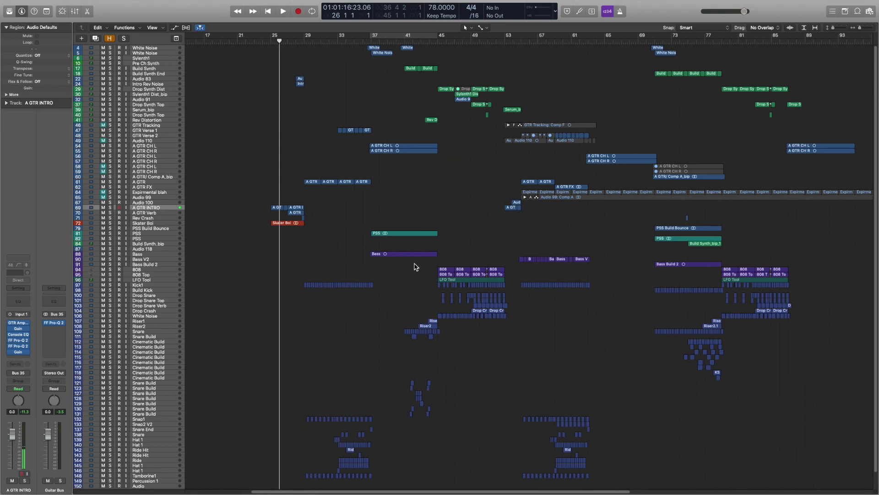
Step: Reposition the playhead in the empty area before the intro regions, including about bars 21 and 19, and start playback
{"action": "left_click", "coordinate": [242, 245], "text": "shift"}
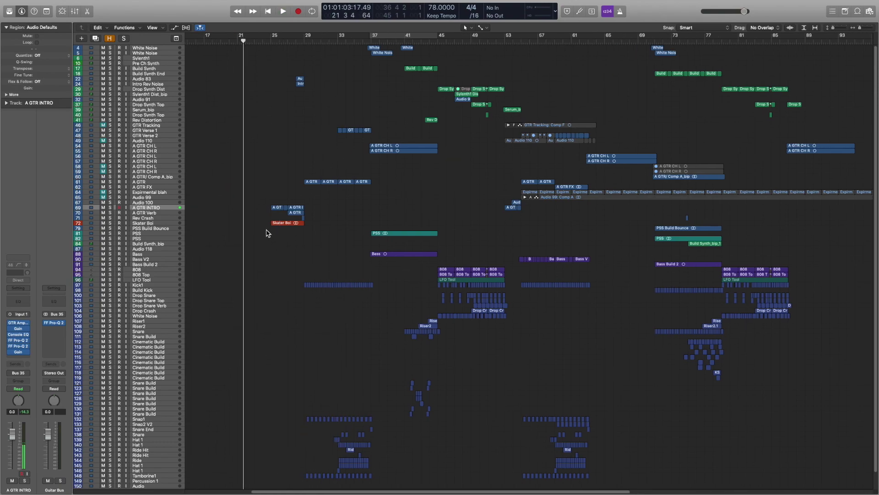
{"action": "left_click", "coordinate": [223, 218], "text": "shift"}
{"action": "scroll", "coordinate": [238, 214], "scroll_direction": "left", "scroll_amount": 3}
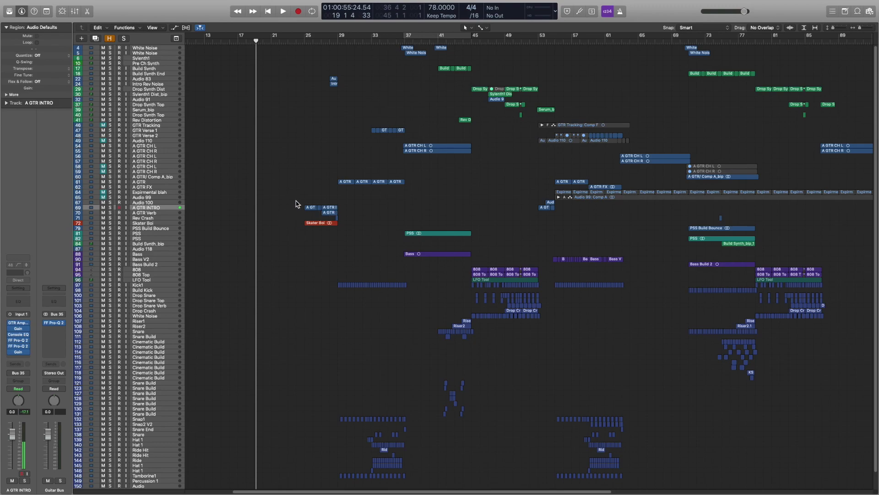
{"action": "left_click", "coordinate": [295, 211], "text": "shift"}
{"action": "key", "text": "space"}
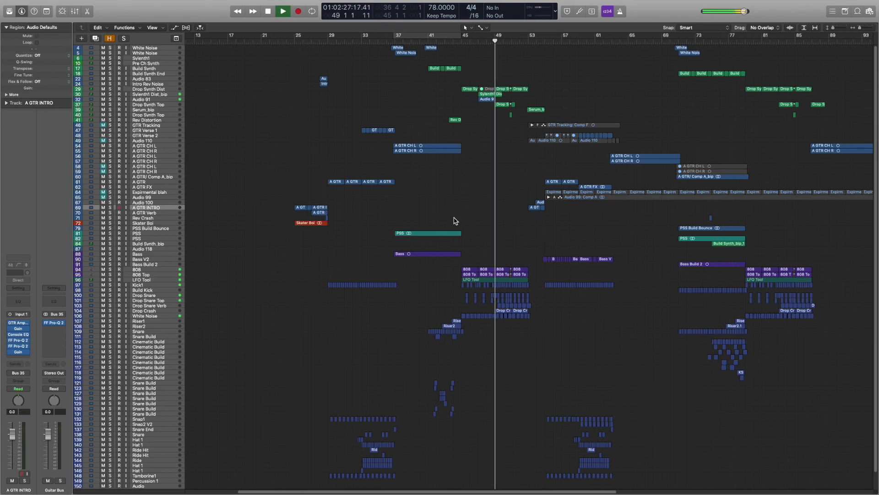